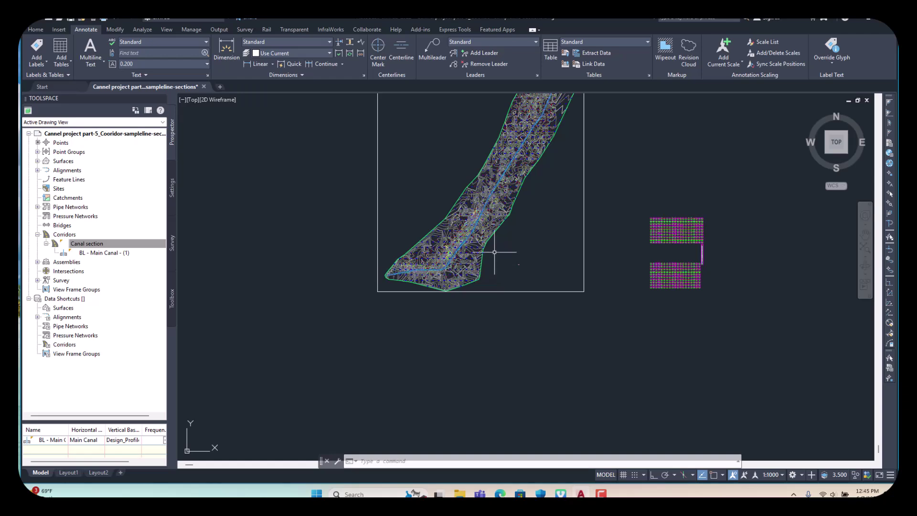
scroll(466, 232, up, 5)
scroll(468, 233, up, 3)
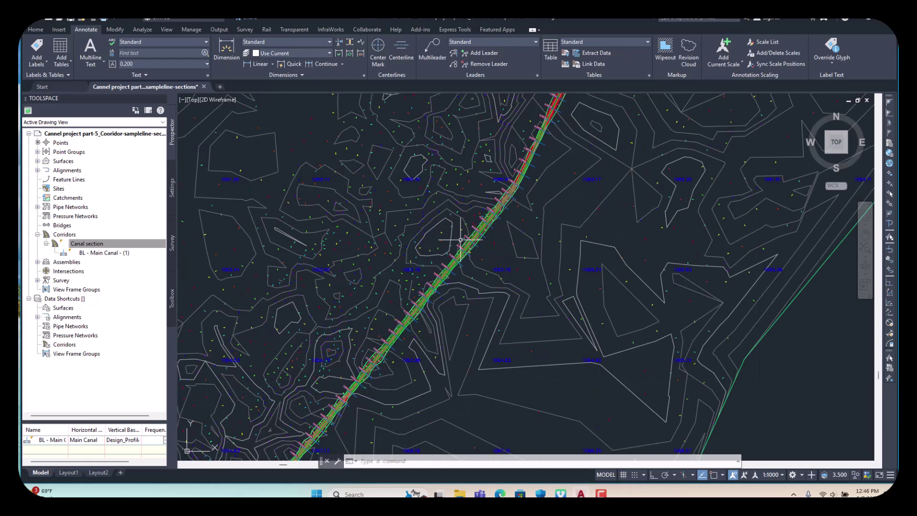
scroll(467, 233, up, 2)
scroll(465, 236, up, 2)
scroll(461, 241, down, 6)
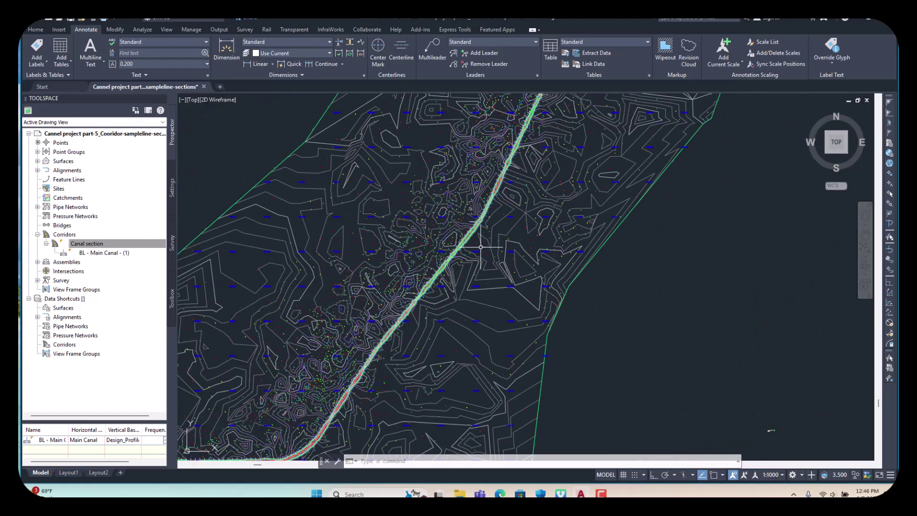
scroll(462, 240, up, 2)
scroll(452, 237, up, 2)
scroll(423, 229, down, 5)
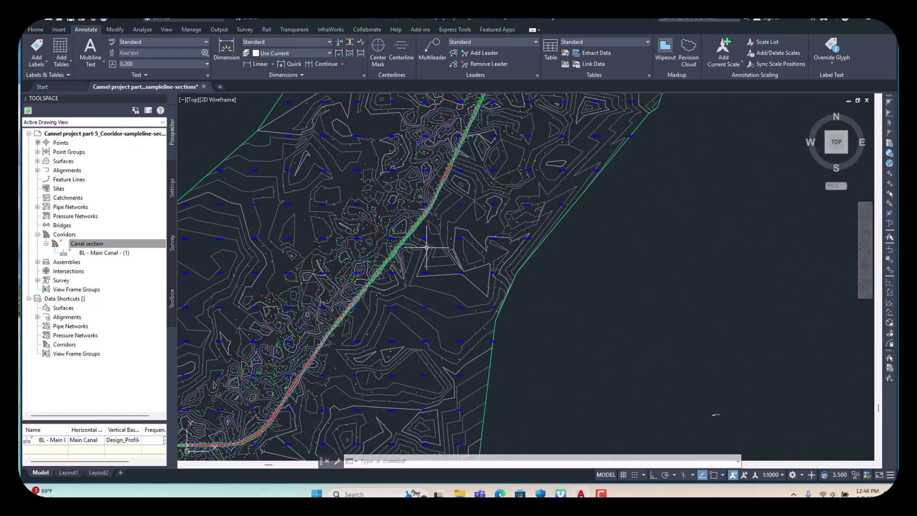
scroll(423, 241, down, 6)
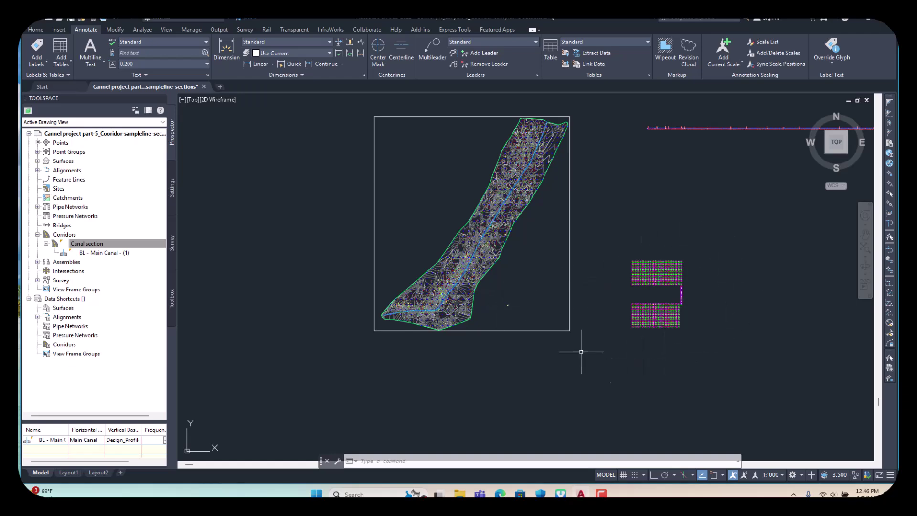
scroll(464, 290, up, 3)
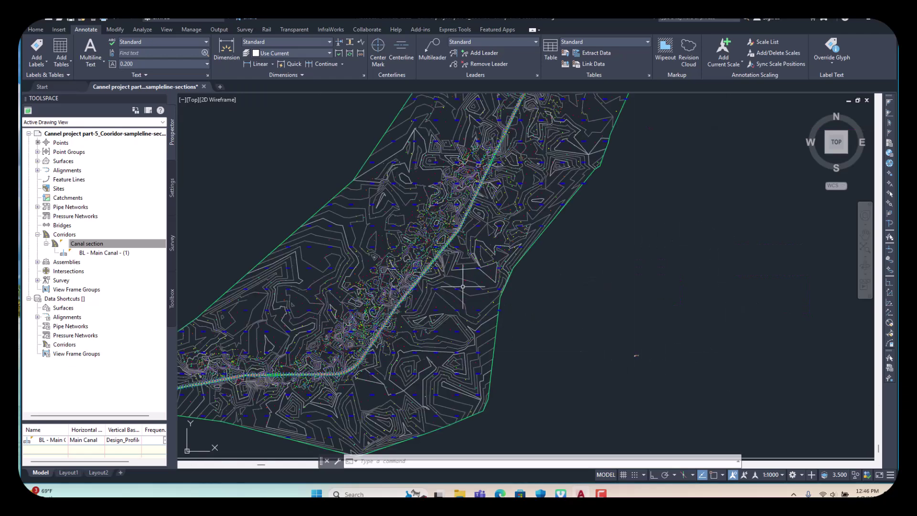
scroll(431, 280, up, 3)
scroll(401, 265, up, 3)
scroll(391, 259, up, 3)
scroll(401, 273, down, 5)
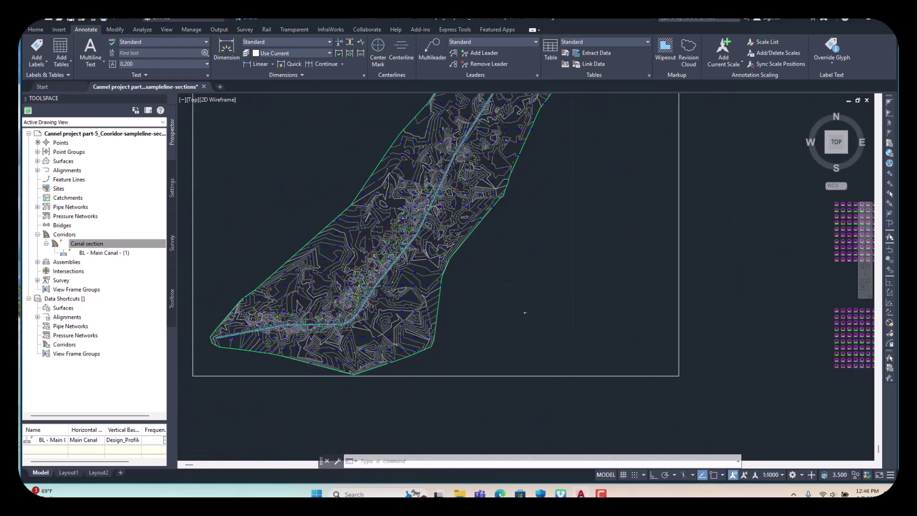
scroll(447, 302, down, 3)
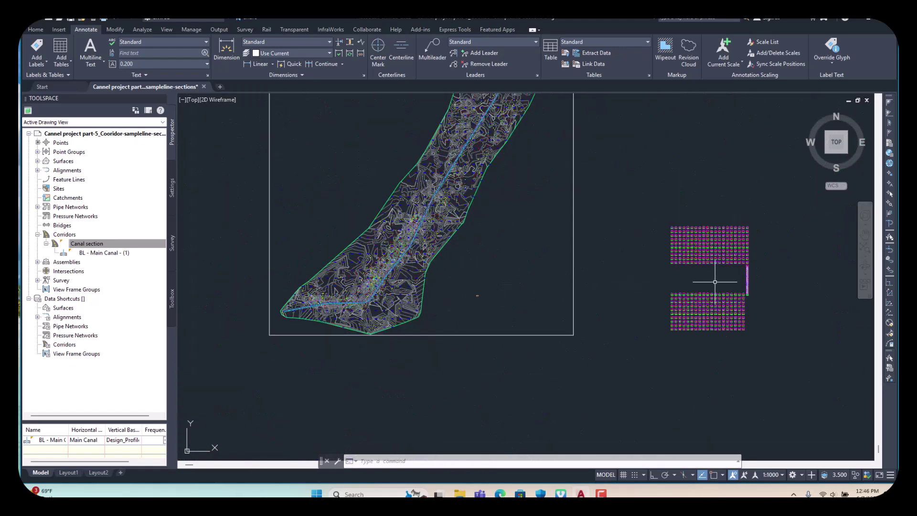
scroll(705, 277, up, 5)
scroll(680, 258, up, 2)
scroll(656, 216, down, 3)
scroll(655, 193, up, 3)
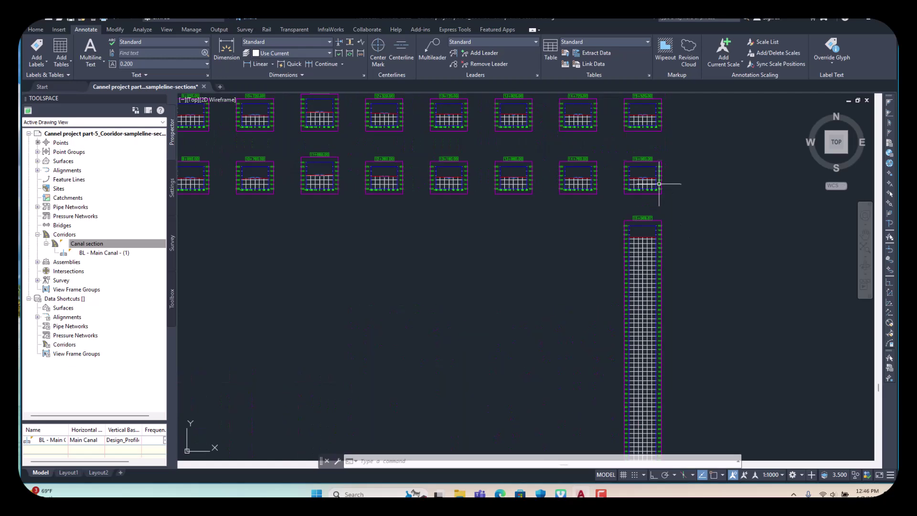
scroll(645, 216, up, 3)
scroll(630, 222, up, 2)
scroll(591, 195, down, 4)
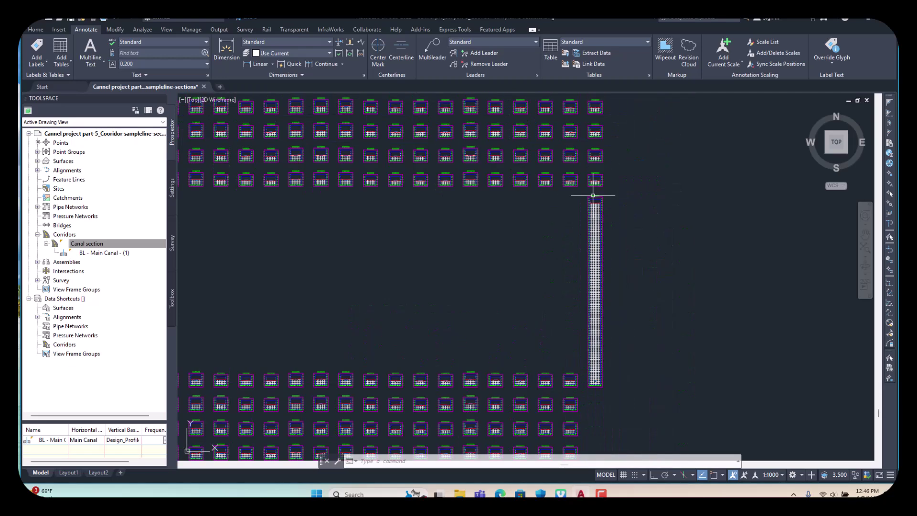
scroll(592, 387, up, 4)
scroll(591, 372, up, 3)
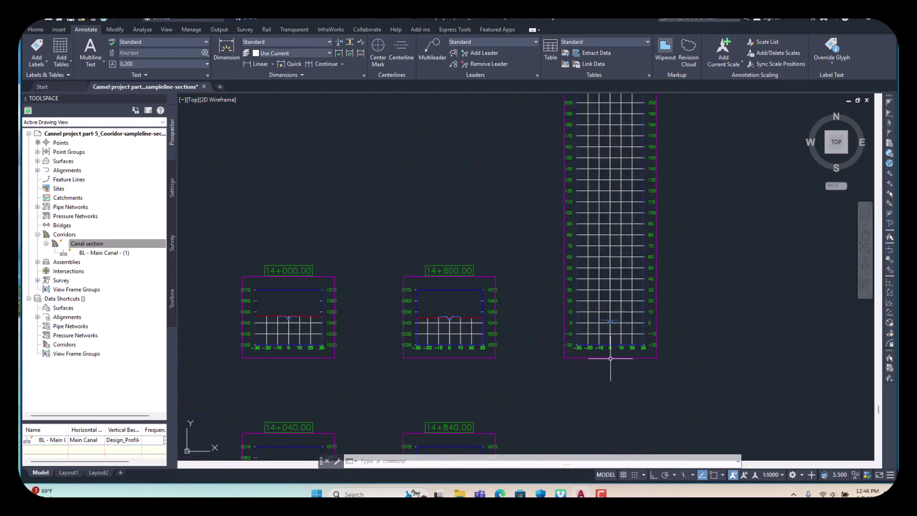
scroll(612, 355, down, 4)
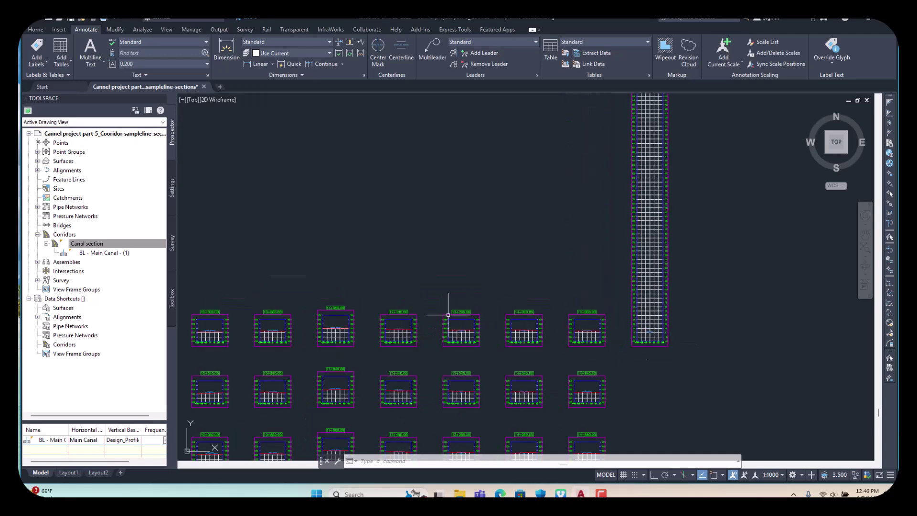
scroll(581, 335, down, 2)
scroll(581, 334, down, 4)
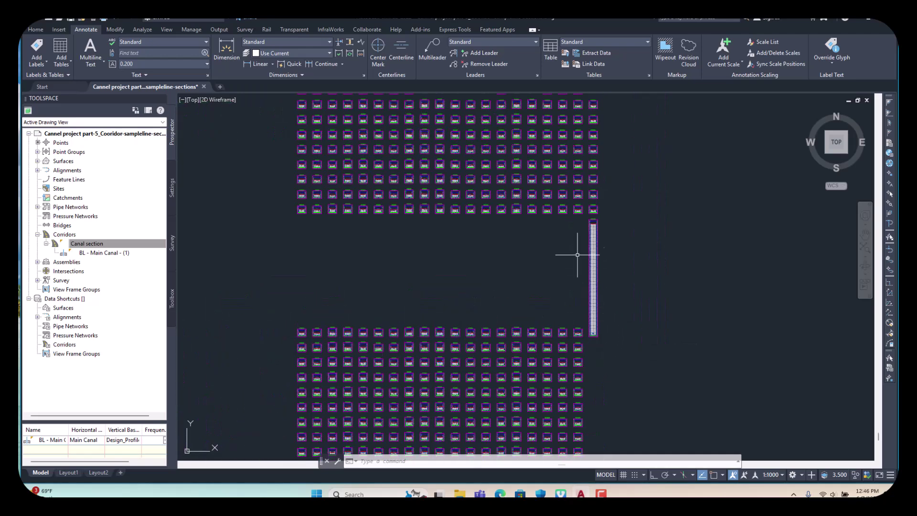
scroll(395, 184, up, 2)
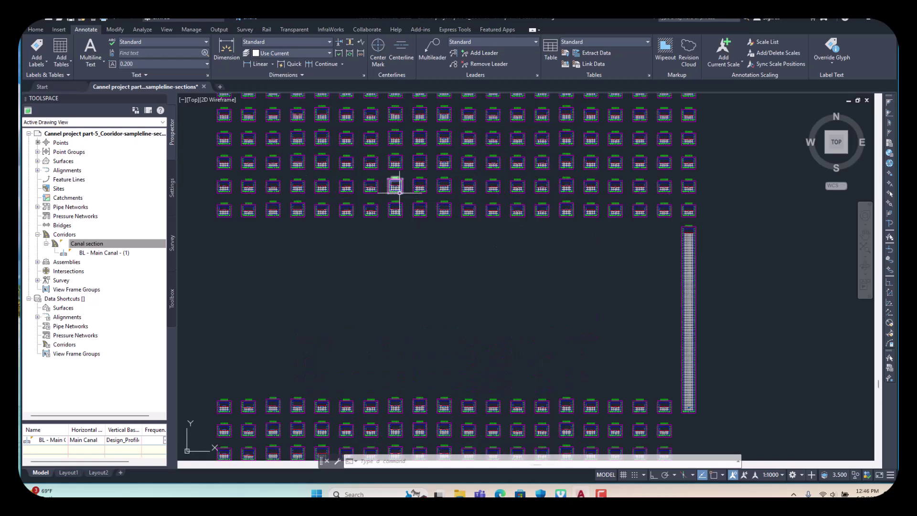
scroll(398, 192, up, 5)
scroll(398, 188, up, 2)
scroll(475, 302, down, 5)
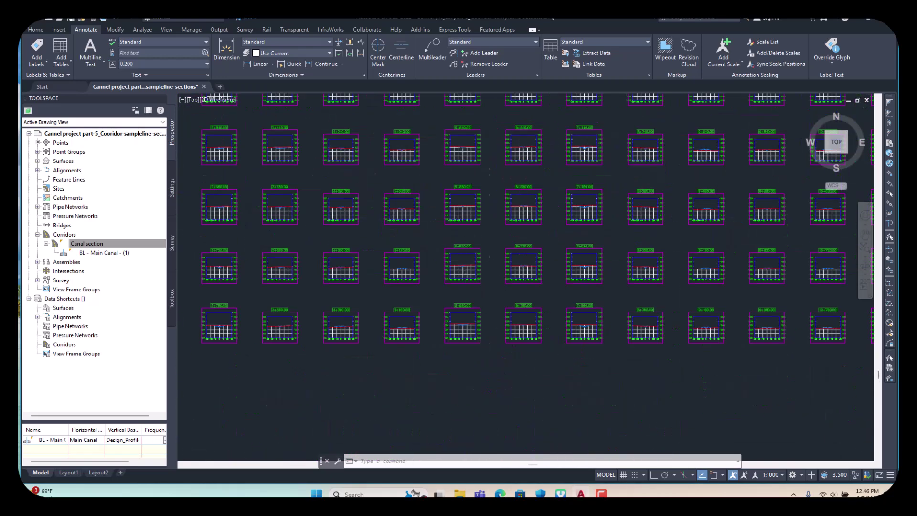
scroll(464, 259, up, 3)
scroll(436, 368, up, 4)
scroll(466, 216, up, 3)
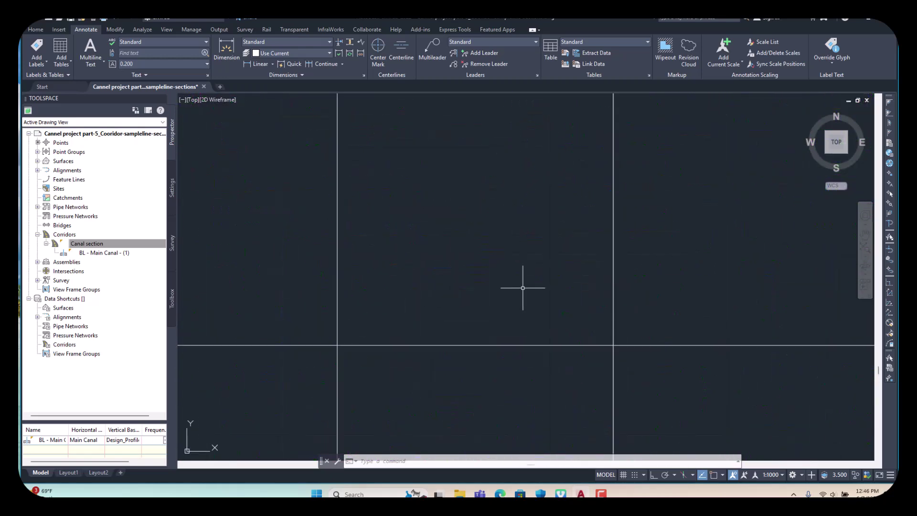
scroll(523, 283, down, 3)
scroll(598, 115, up, 5)
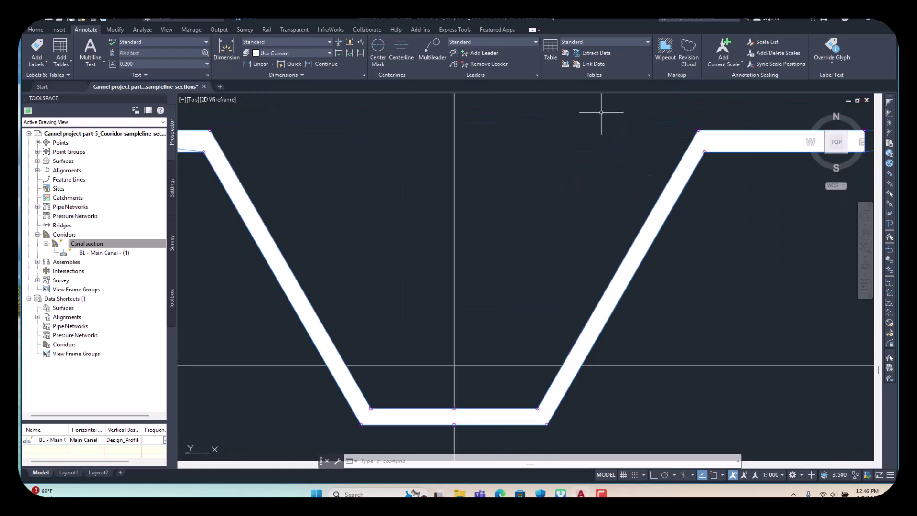
scroll(546, 224, down, 2)
scroll(804, 179, up, 2)
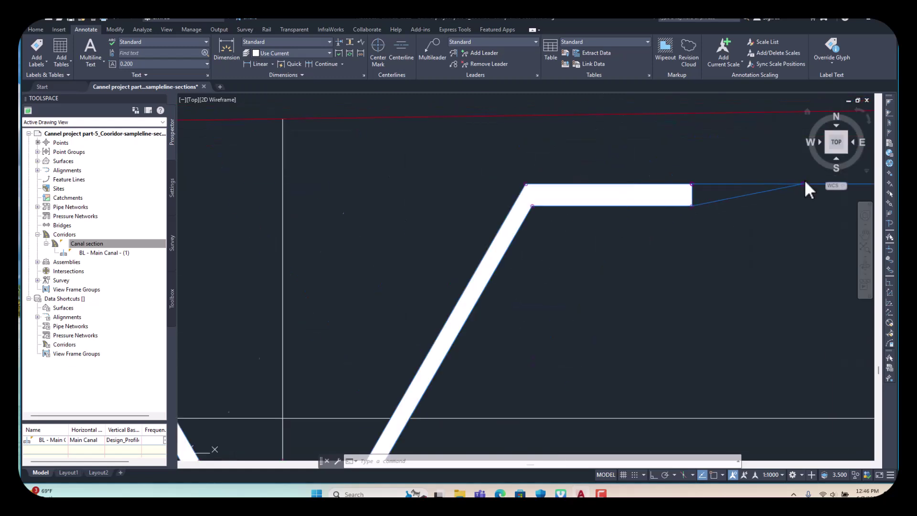
scroll(795, 185, up, 3)
scroll(795, 184, down, 2)
scroll(778, 192, up, 4)
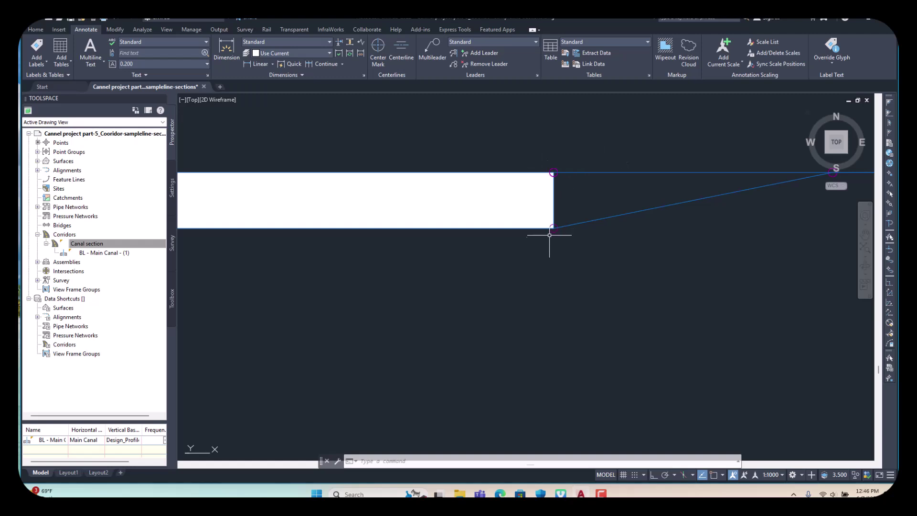
scroll(599, 220, down, 8)
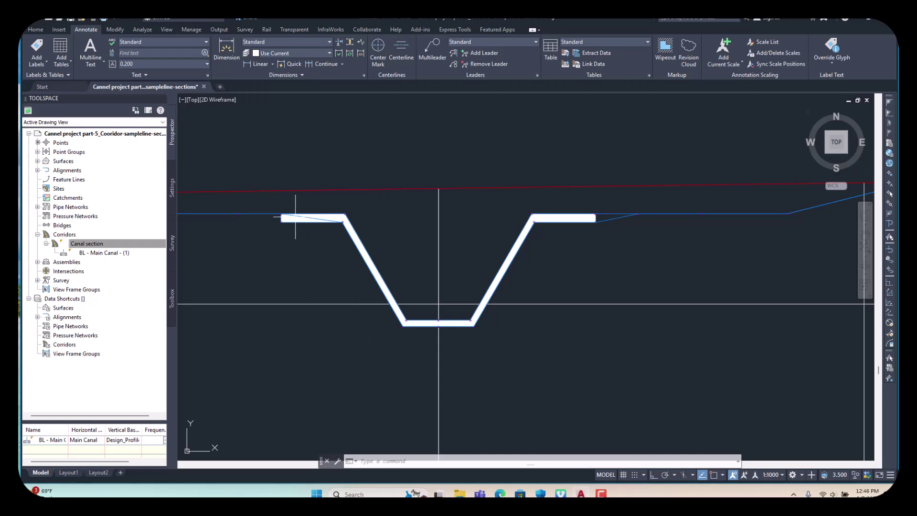
scroll(295, 216, up, 4)
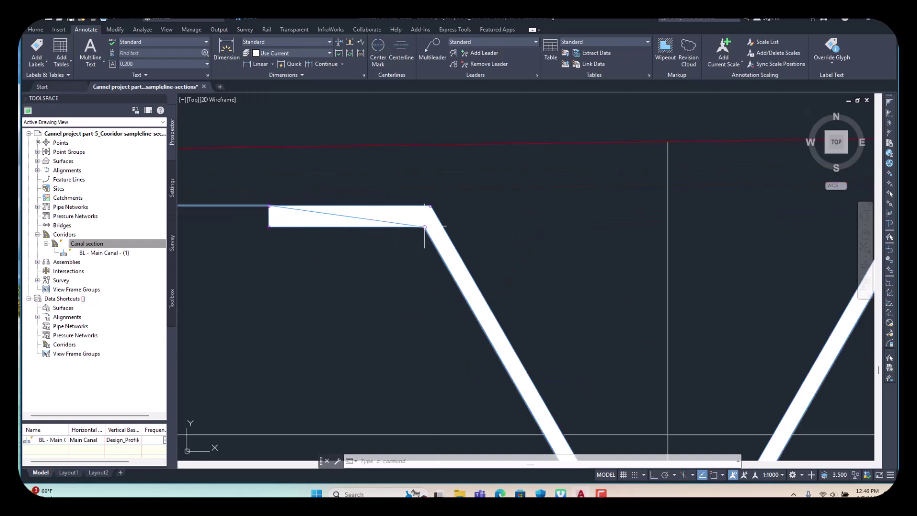
scroll(425, 227, down, 3)
scroll(427, 228, down, 1)
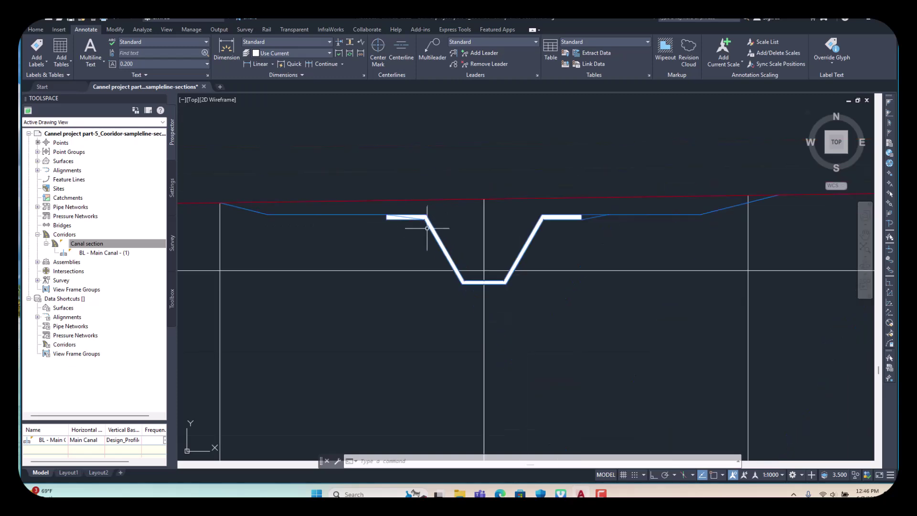
scroll(427, 228, up, 2)
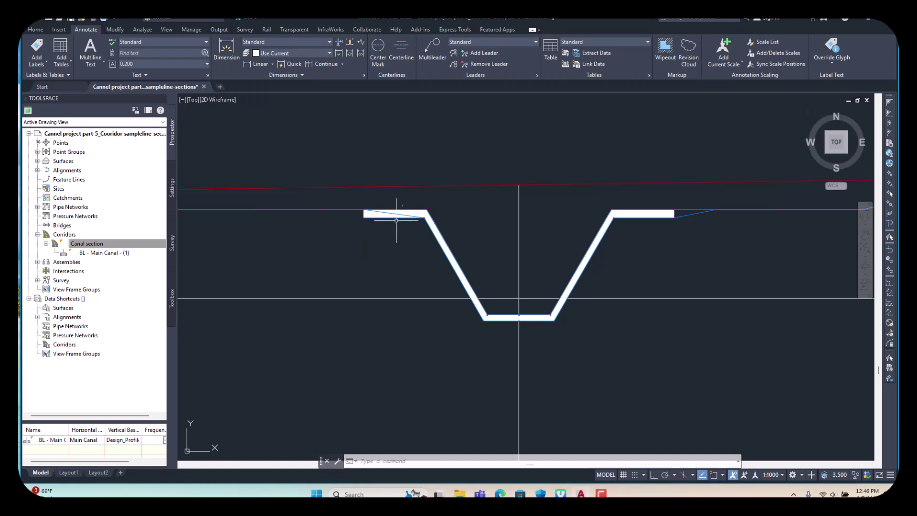
scroll(395, 212, up, 2)
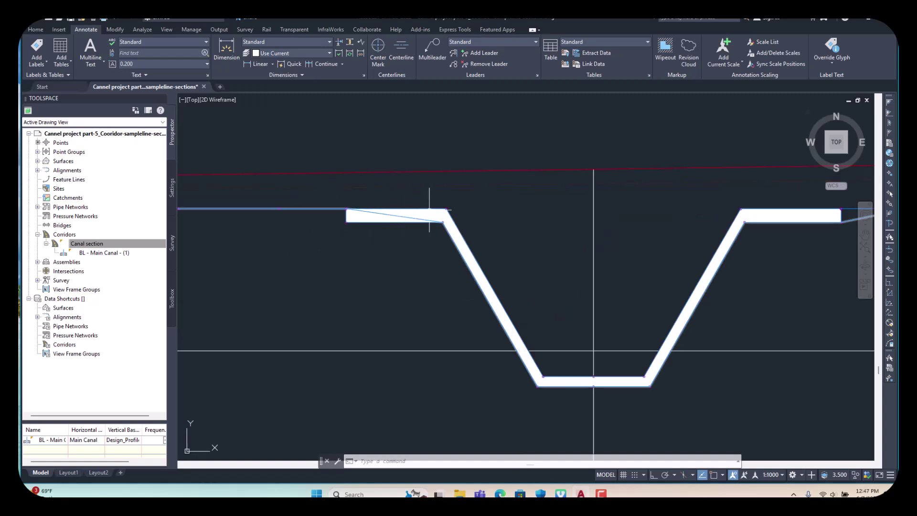
scroll(460, 240, up, 2)
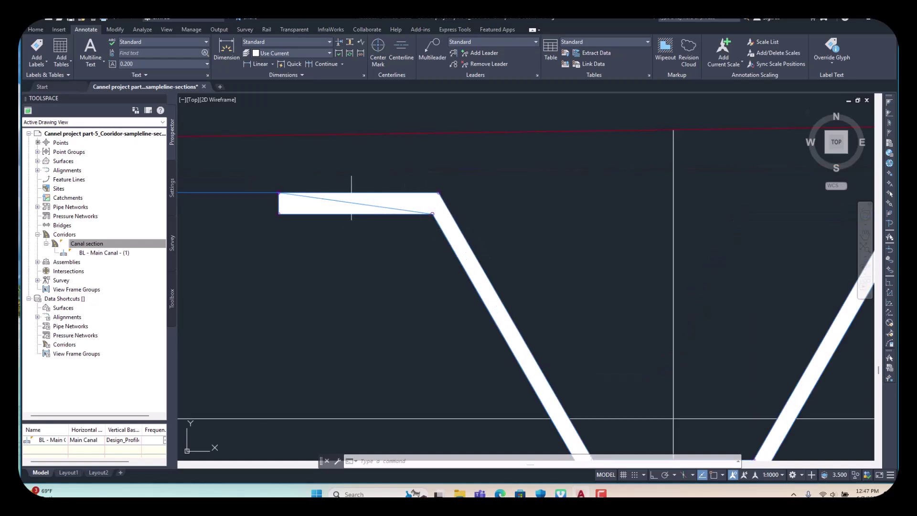
scroll(465, 243, down, 3)
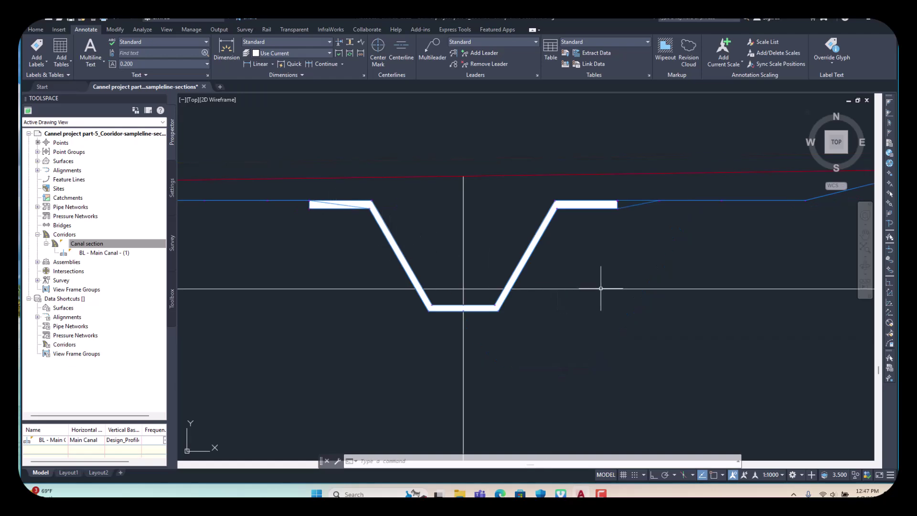
scroll(595, 293, down, 3)
scroll(549, 286, down, 2)
scroll(527, 276, down, 2)
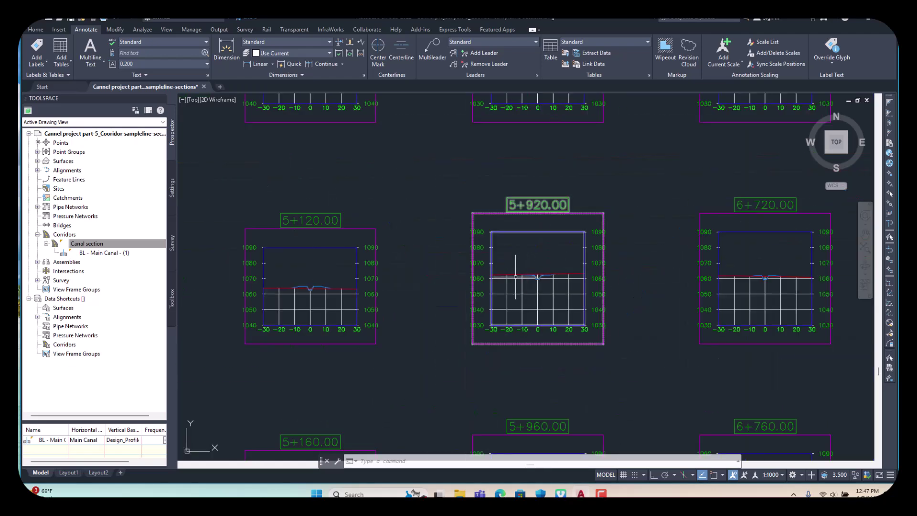
scroll(515, 276, up, 5)
scroll(515, 258, up, 1)
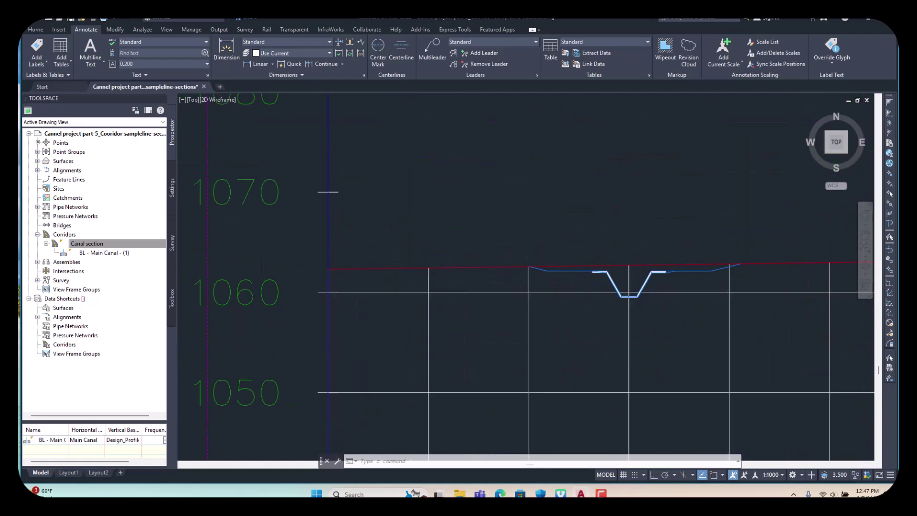
scroll(549, 265, down, 1)
scroll(552, 287, down, 2)
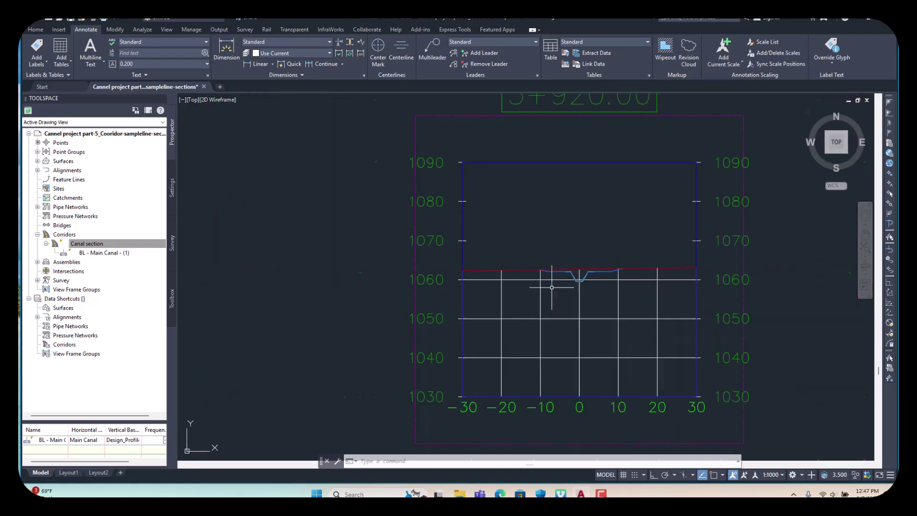
scroll(551, 288, down, 5)
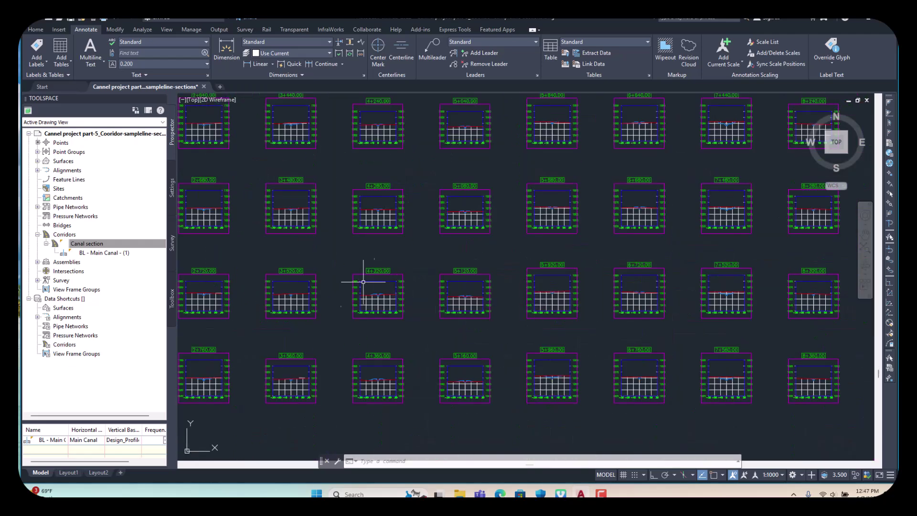
right_click(101, 244)
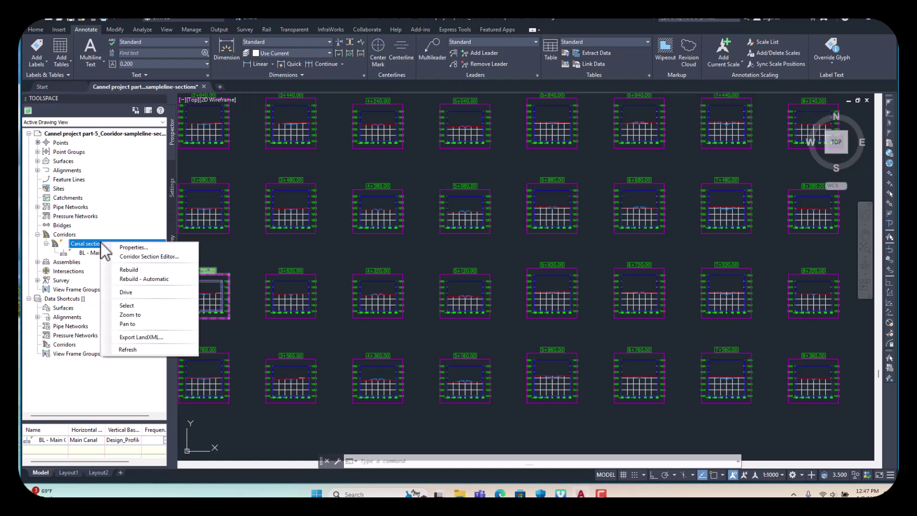
click(127, 247)
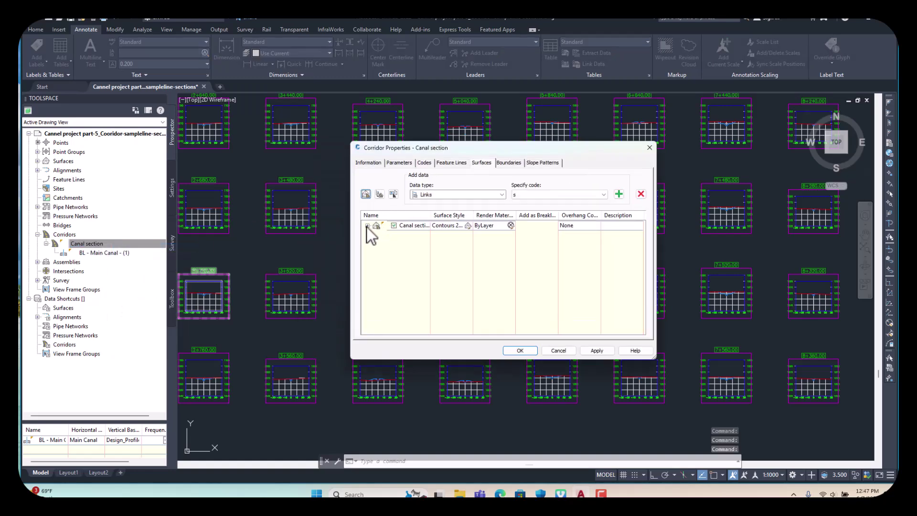
click(367, 227)
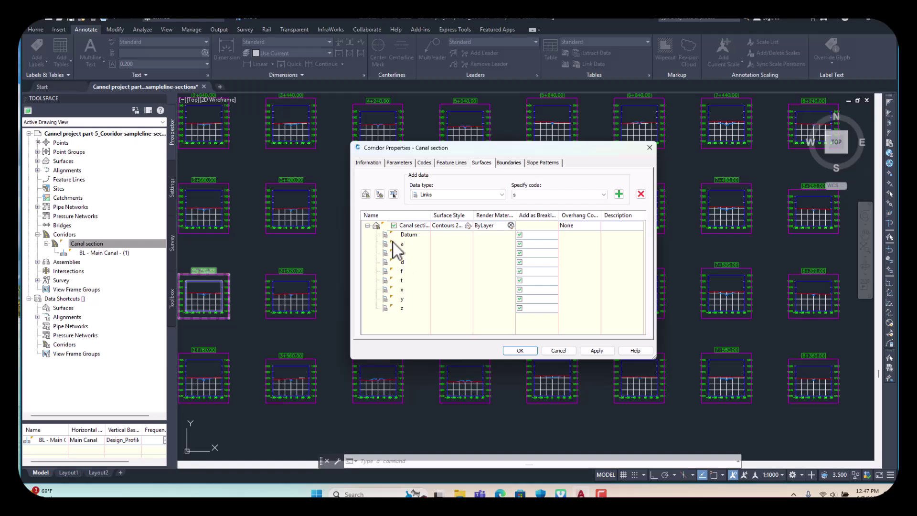
click(650, 147)
scroll(502, 229, down, 3)
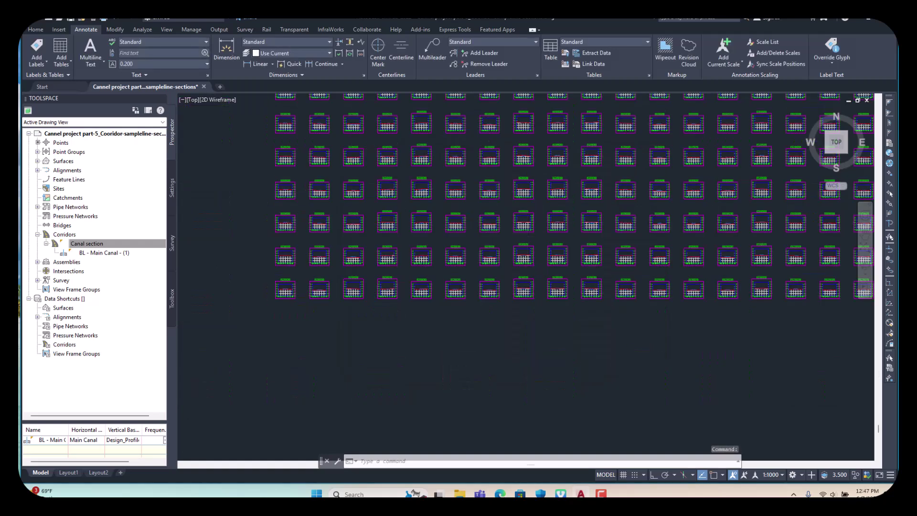
scroll(543, 244, down, 2)
scroll(590, 255, down, 2)
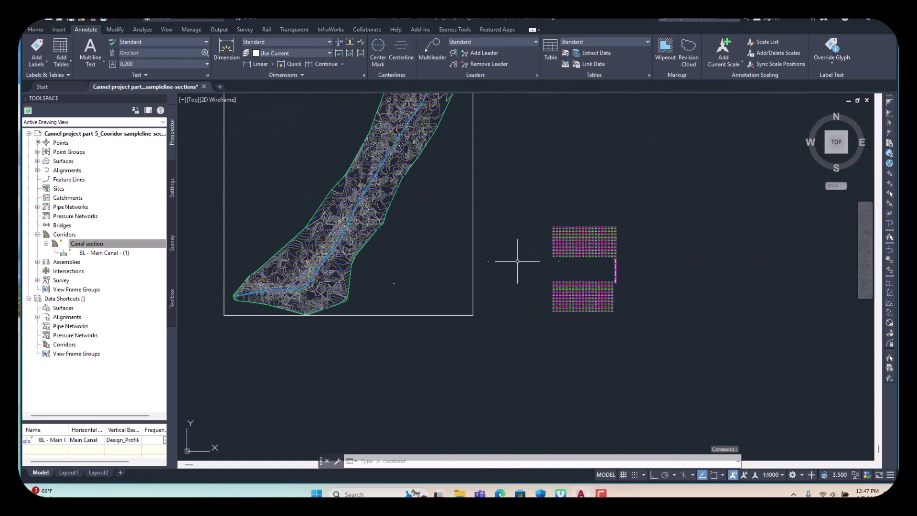
scroll(373, 286, up, 3)
scroll(451, 276, up, 3)
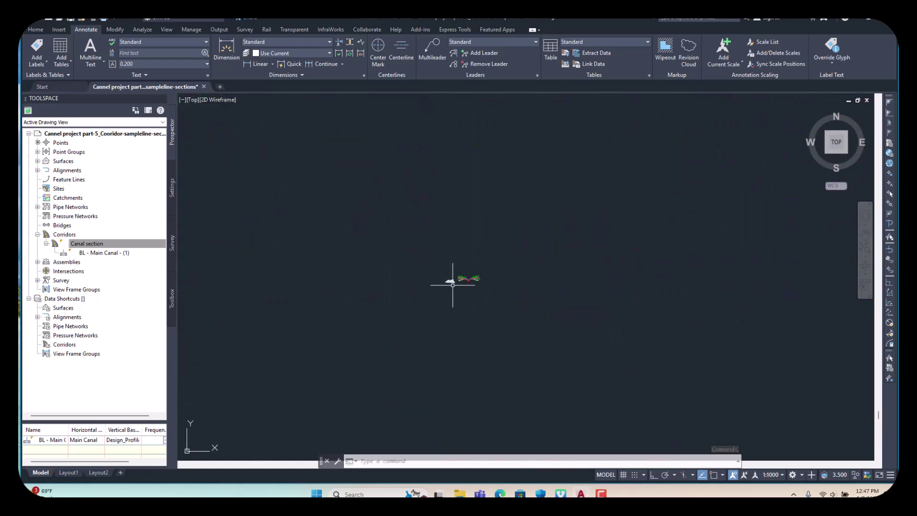
scroll(472, 271, up, 2)
scroll(472, 271, up, 2)
scroll(491, 255, up, 3)
scroll(522, 256, up, 2)
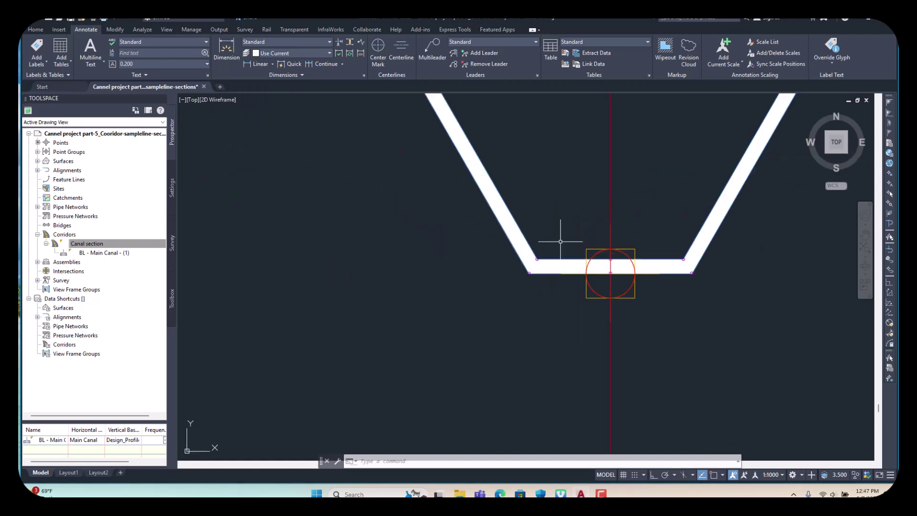
scroll(542, 285, down, 1)
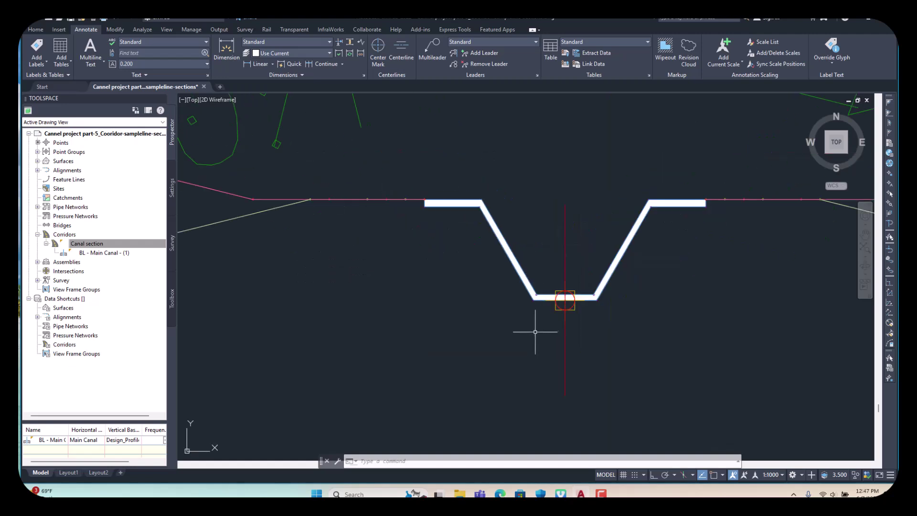
scroll(614, 295, up, 2)
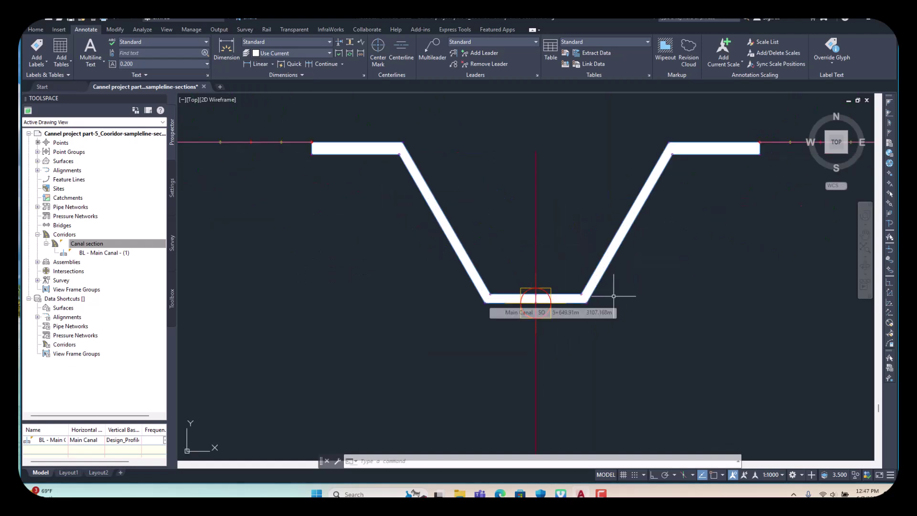
scroll(611, 295, up, 1)
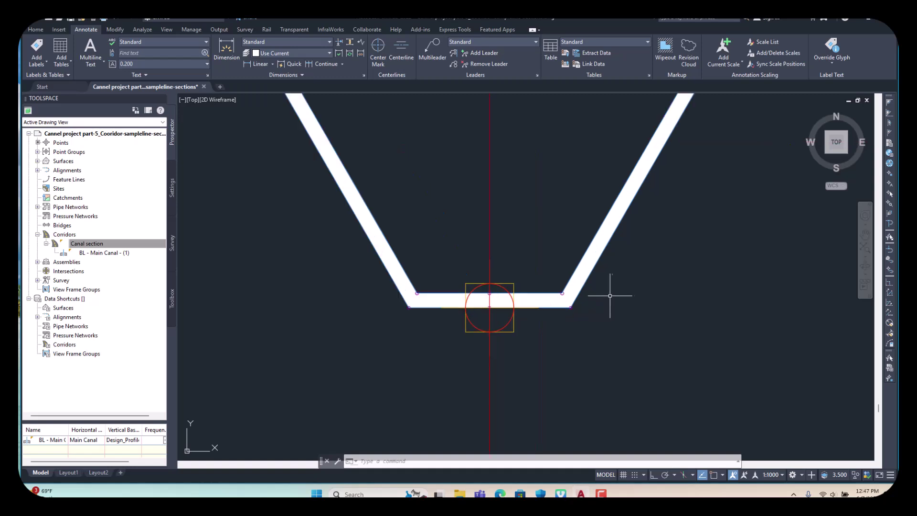
Window-select the canal subassembly and remove its shaded shape with Remove Shape
click(581, 282)
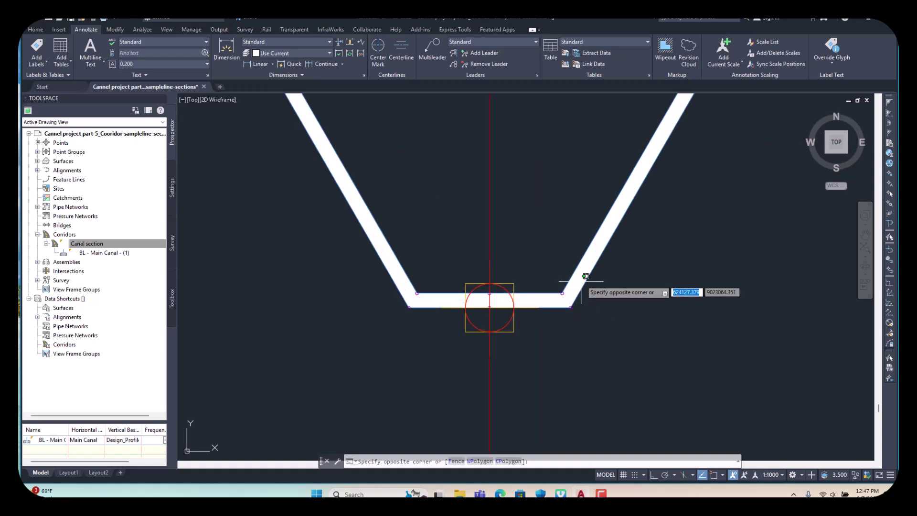
scroll(573, 290, up, 2)
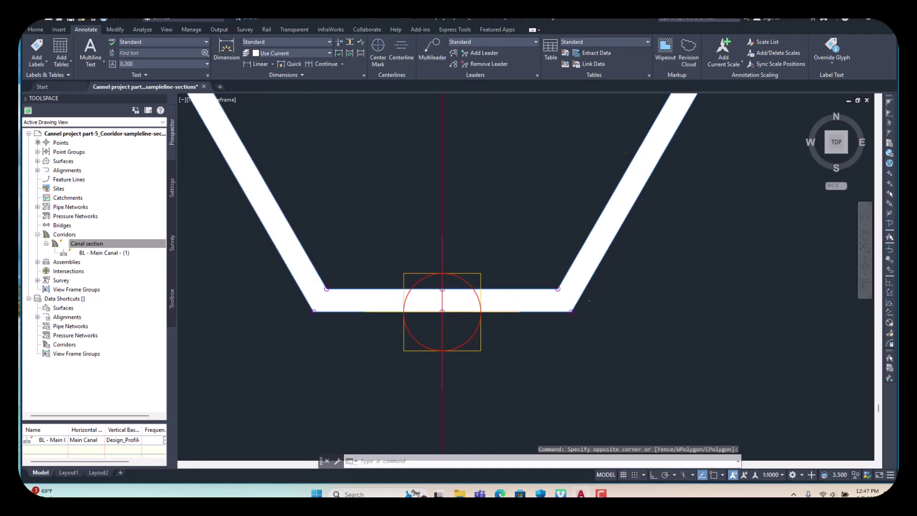
scroll(562, 305, up, 2)
click(539, 323)
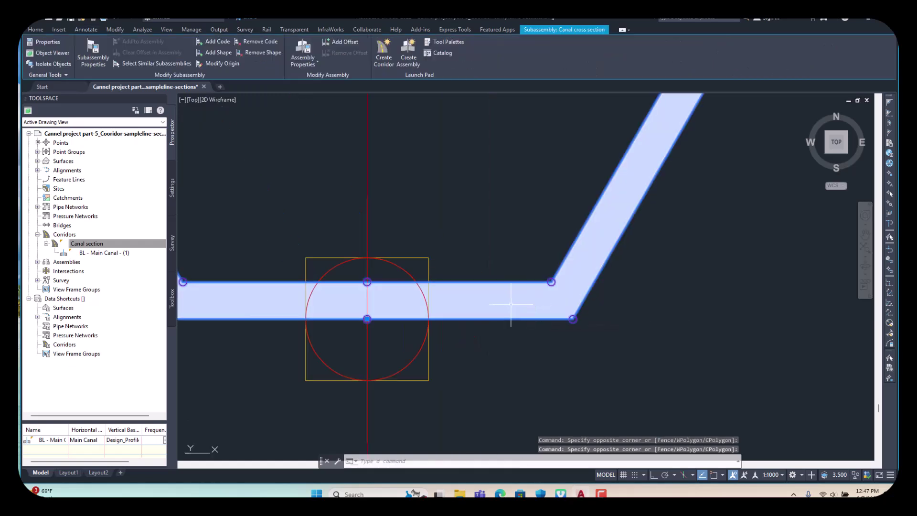
click(254, 52)
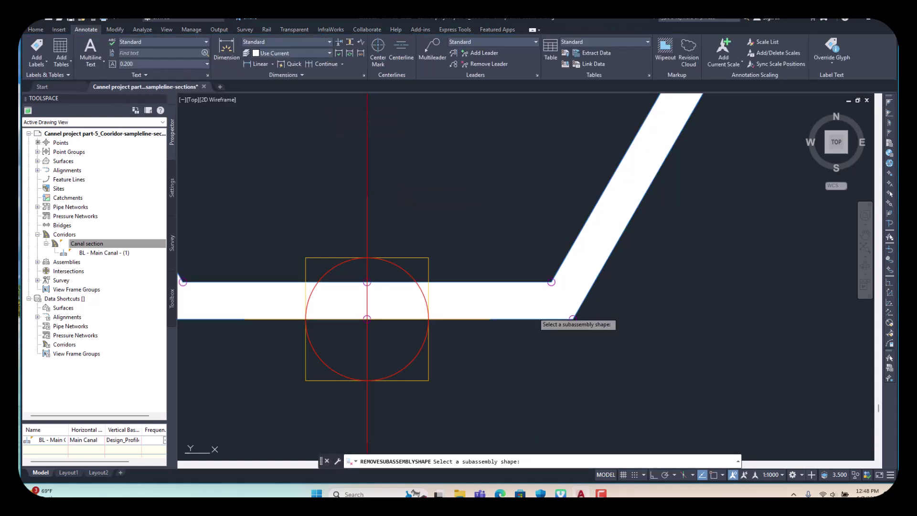
click(481, 295)
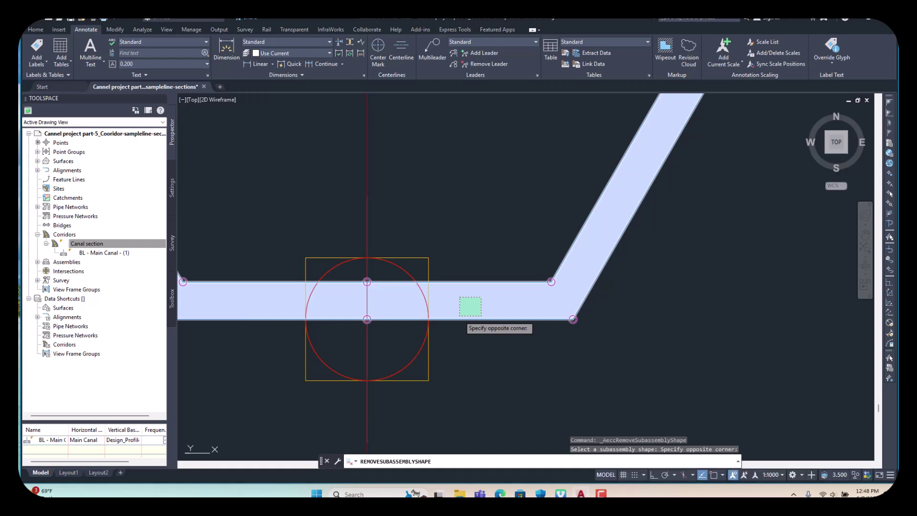
click(459, 316)
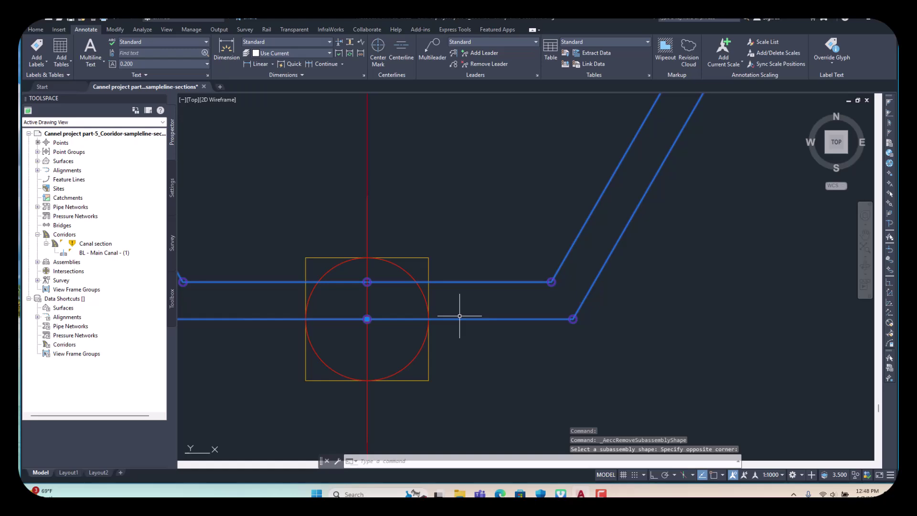
Inspect the canal subassembly's bottom and side link lines, then pick its shape
key(Escape)
scroll(459, 315, down, 2)
scroll(542, 327, down, 2)
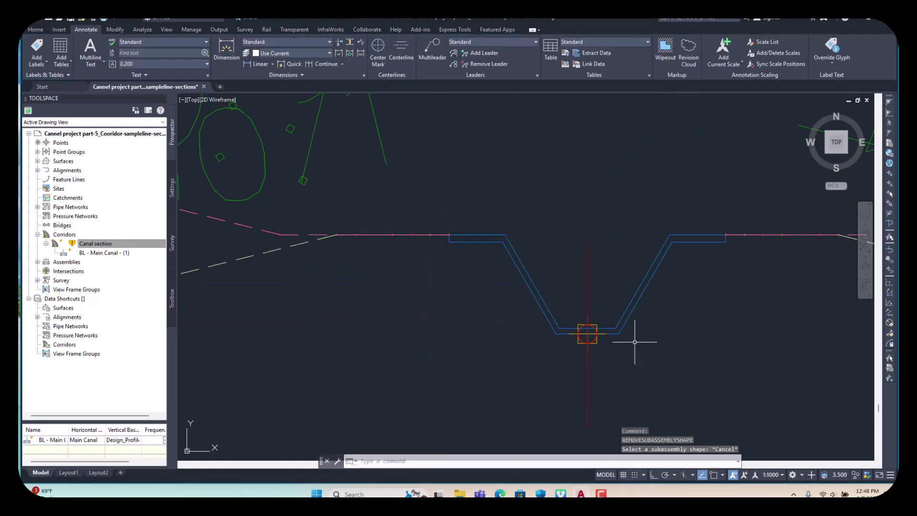
scroll(552, 308, down, 2)
scroll(556, 303, up, 1)
scroll(556, 303, up, 3)
scroll(560, 283, up, 2)
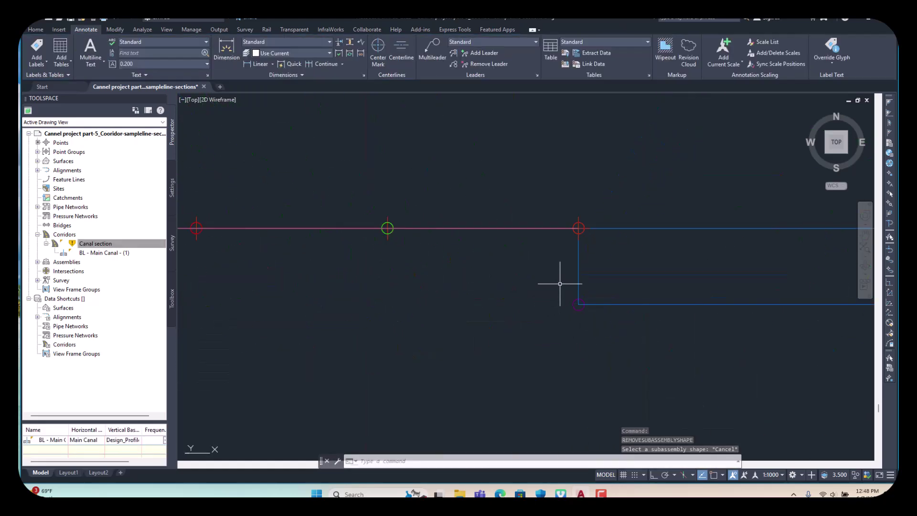
scroll(194, 250, down, 2)
scroll(337, 188, down, 2)
scroll(341, 186, up, 3)
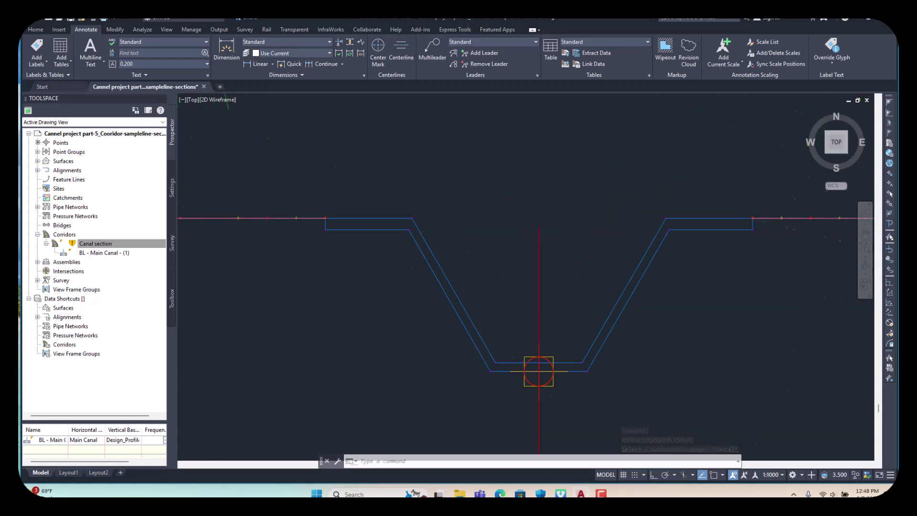
scroll(318, 235, up, 2)
scroll(314, 216, down, 3)
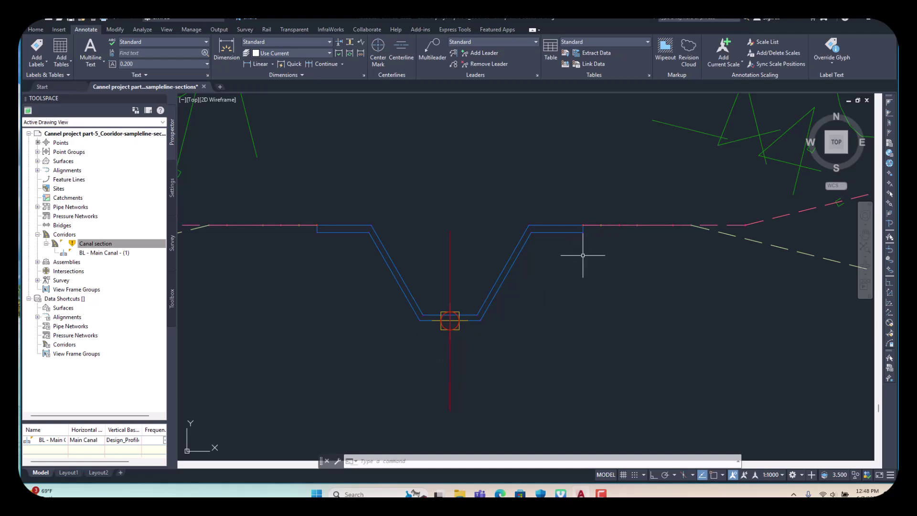
scroll(325, 237, up, 3)
scroll(301, 205, up, 4)
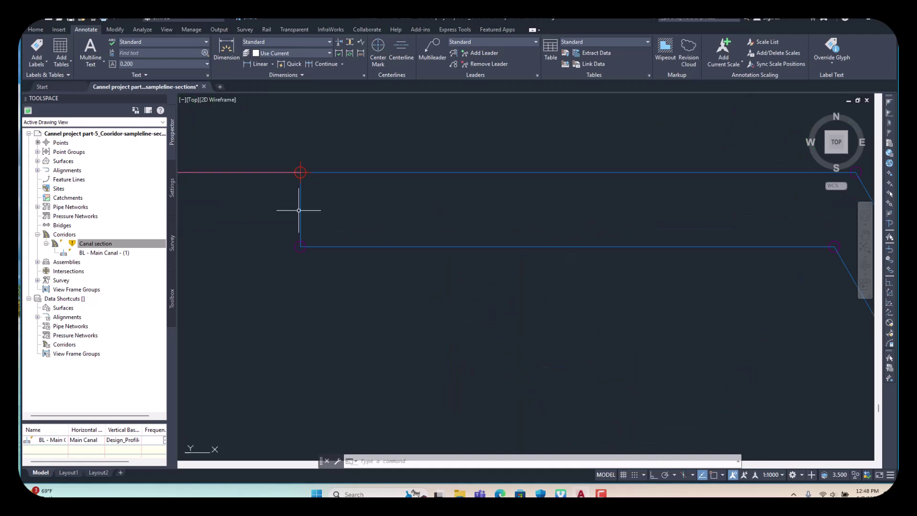
scroll(301, 204, up, 1)
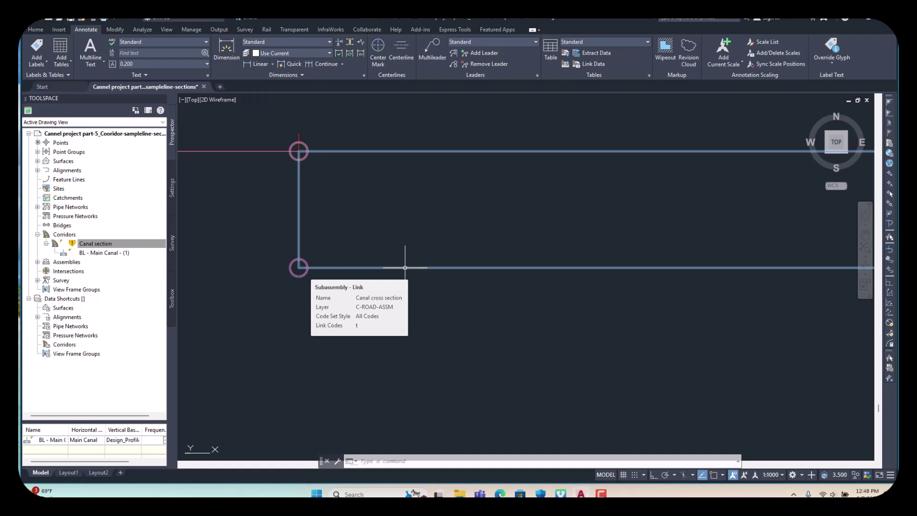
scroll(404, 268, down, 3)
scroll(374, 256, down, 2)
scroll(505, 321, up, 5)
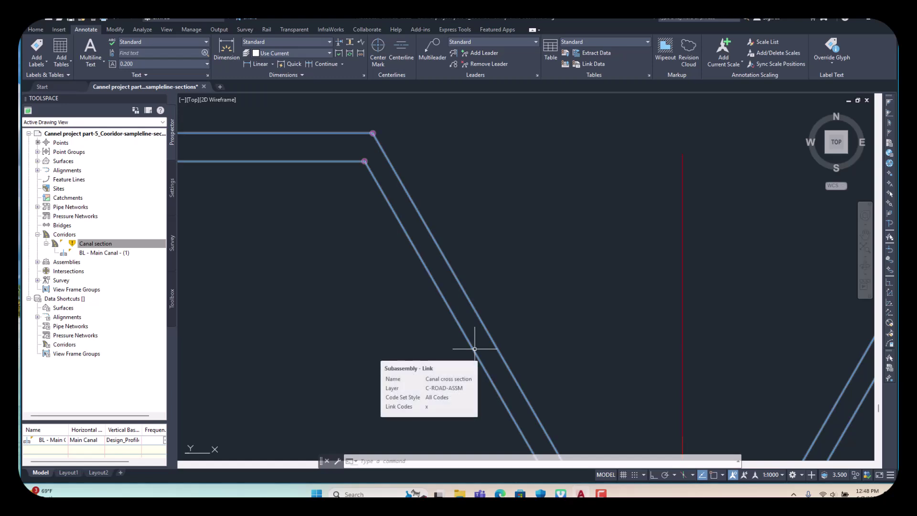
scroll(474, 349, down, 2)
scroll(481, 300, down, 2)
scroll(507, 346, up, 4)
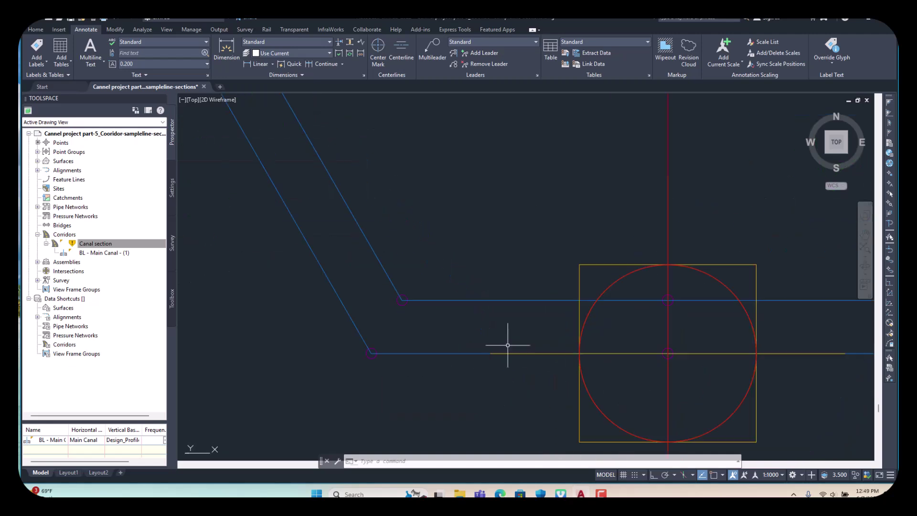
click(452, 353)
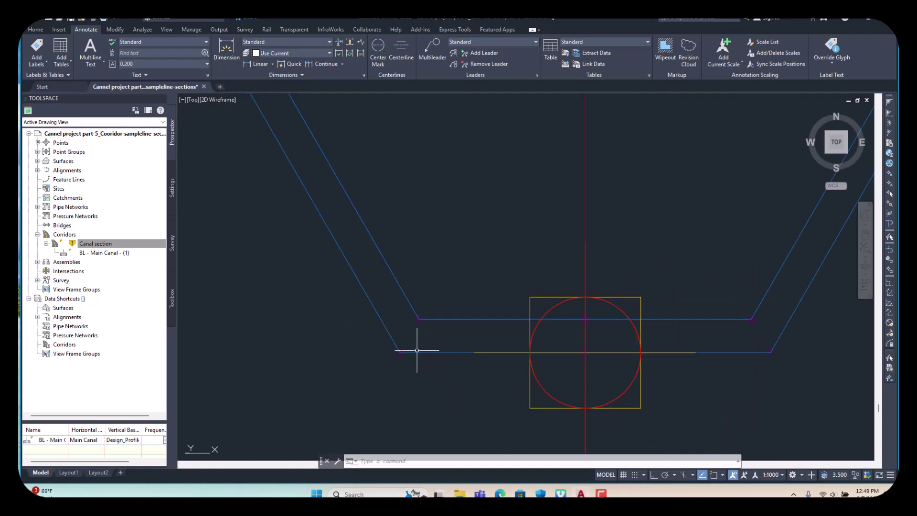
scroll(417, 350, down, 2)
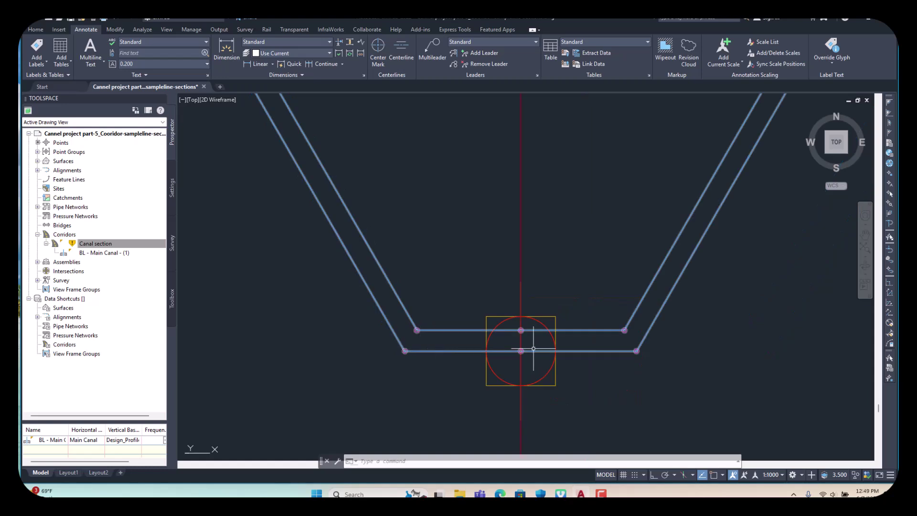
click(604, 350)
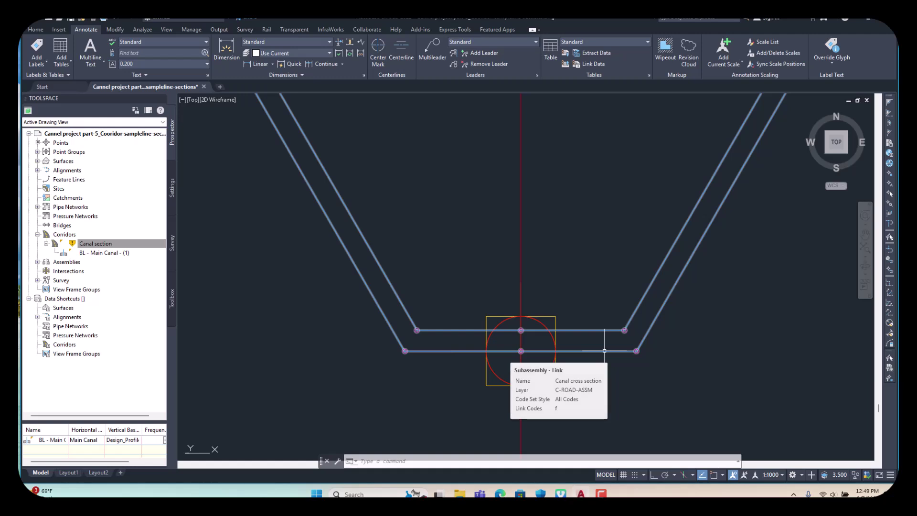
key(Escape)
scroll(603, 350, down, 1)
scroll(604, 350, down, 1)
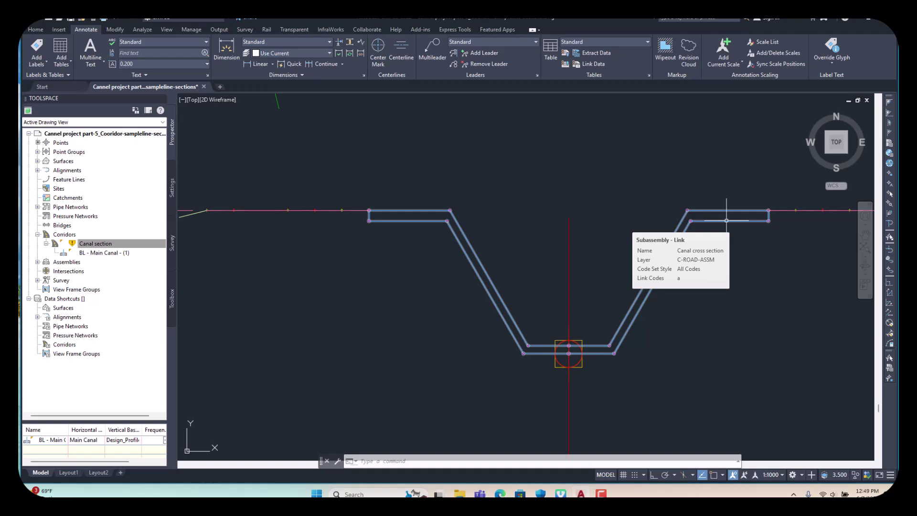
scroll(752, 212, up, 5)
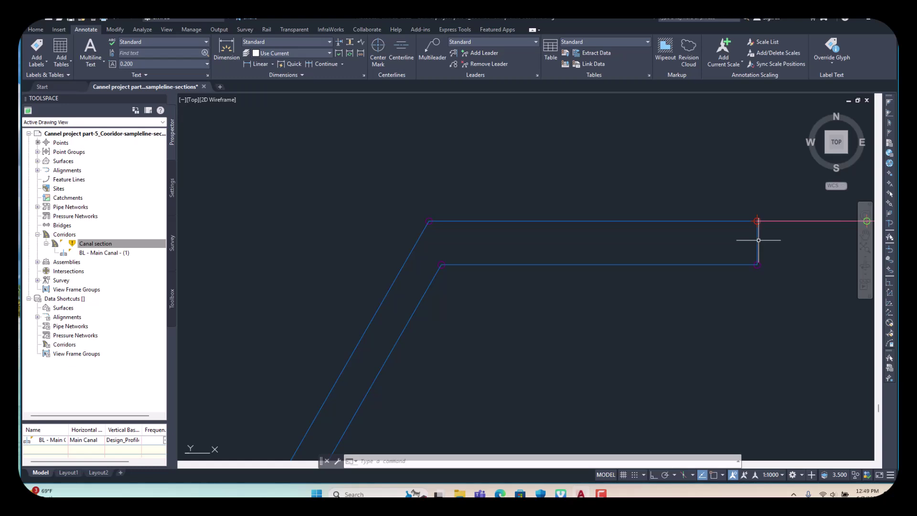
click(757, 240)
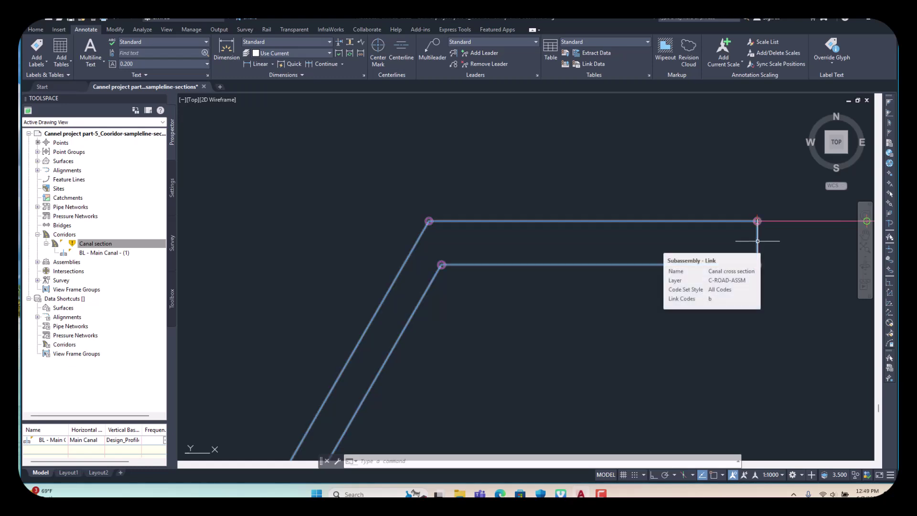
Cancel pending commands and undo the zooms and the subassembly shape removal
key(Escape)
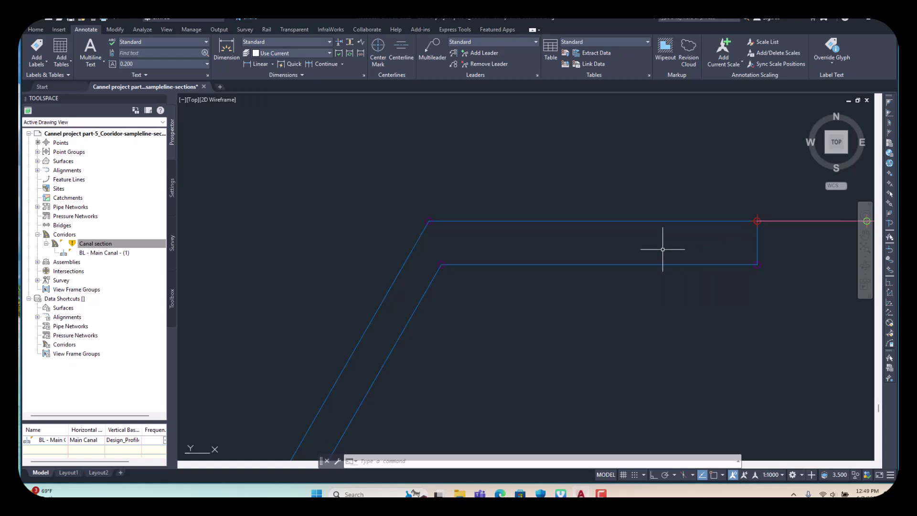
key(Escape)
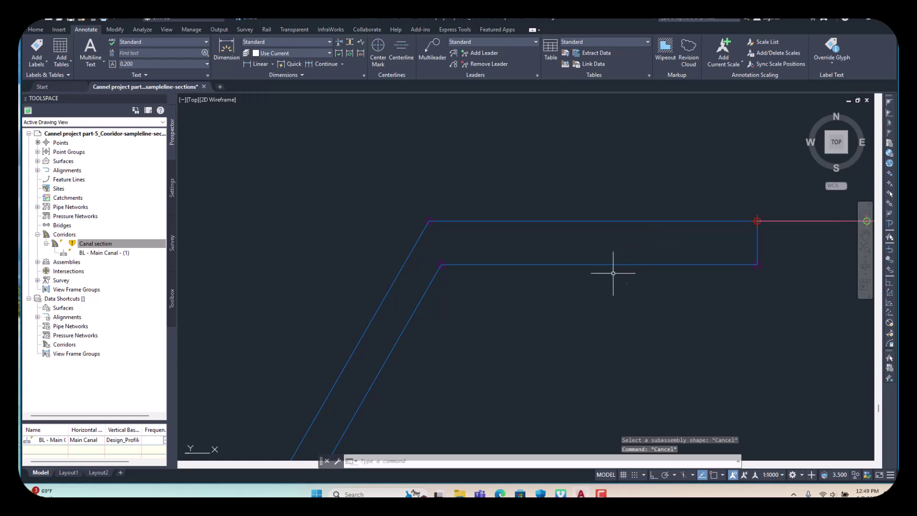
key(ctrl+z)
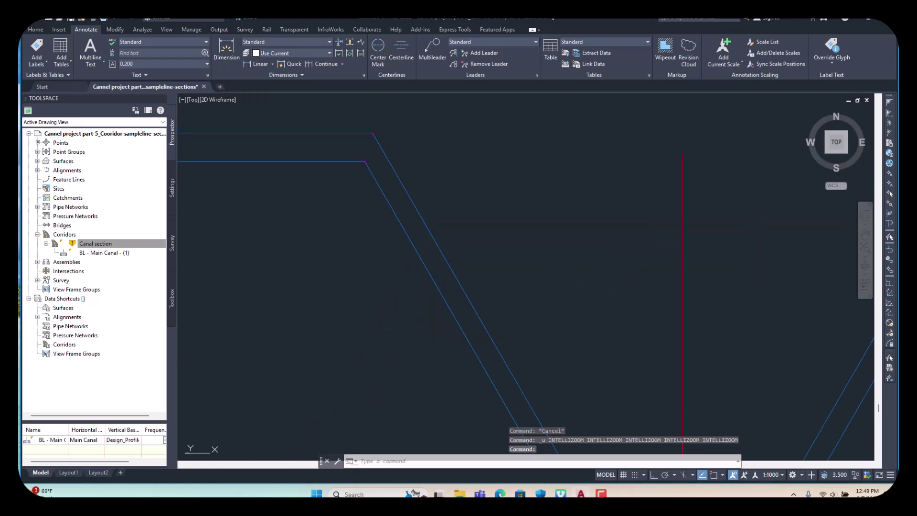
key(ctrl+z)
key(ctrl+z)
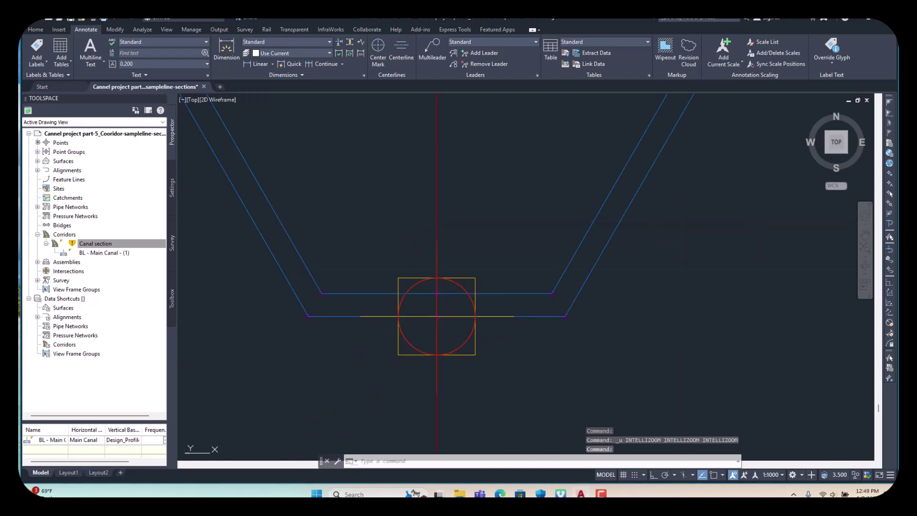
key(ctrl+z)
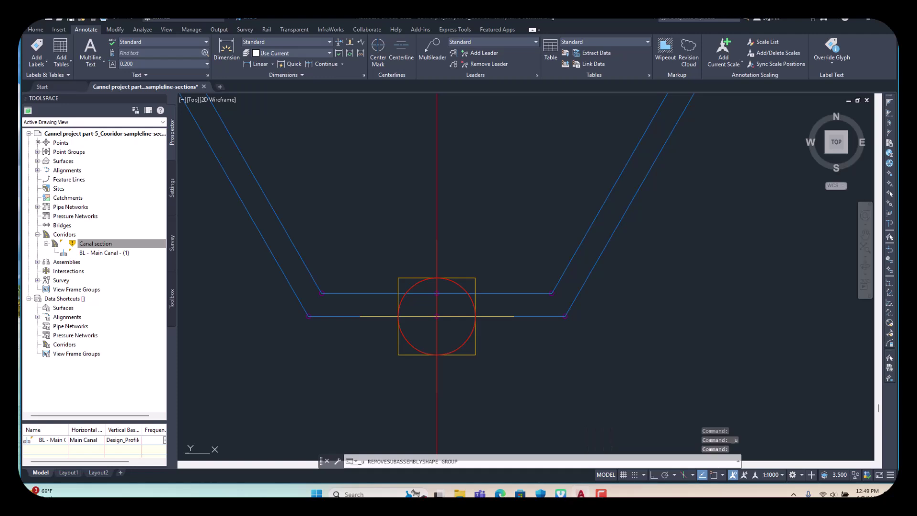
scroll(551, 311, up, 2)
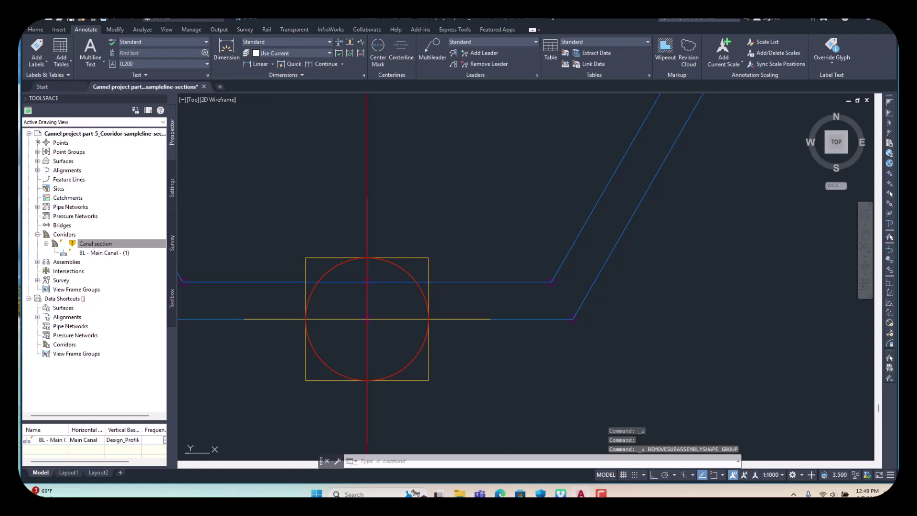
scroll(505, 259, up, 6)
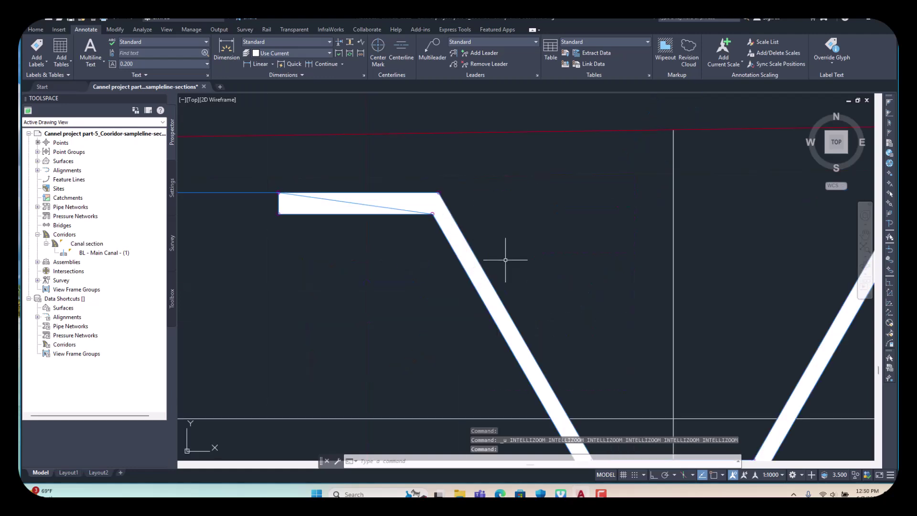
key(ctrl+z)
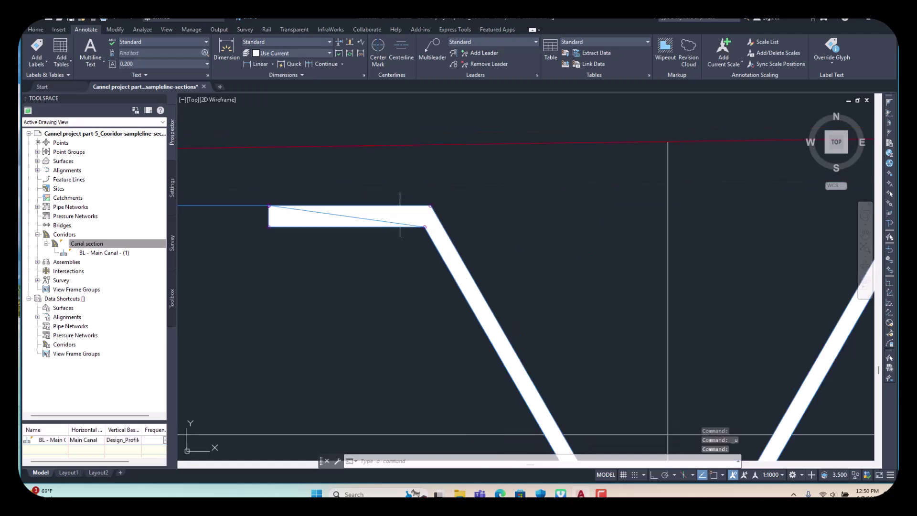
scroll(398, 201, up, 4)
mouse_move(400, 222)
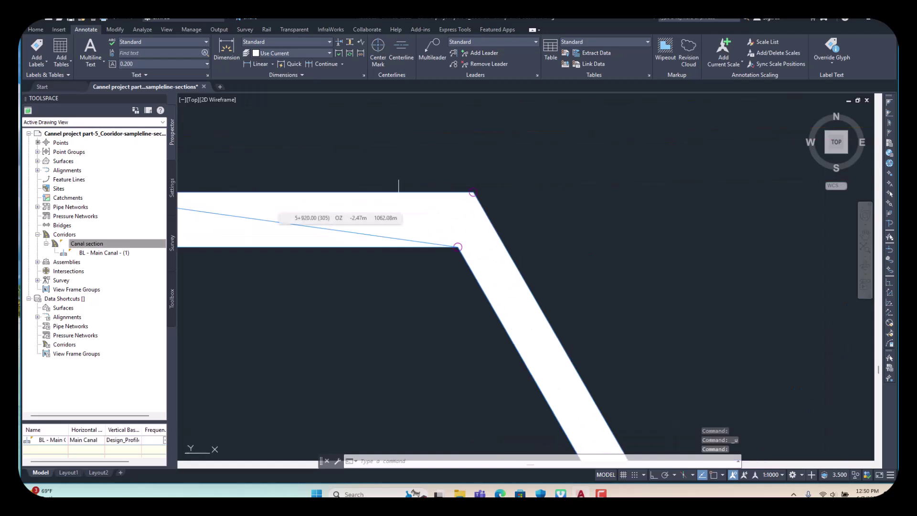
scroll(398, 187, down, 4)
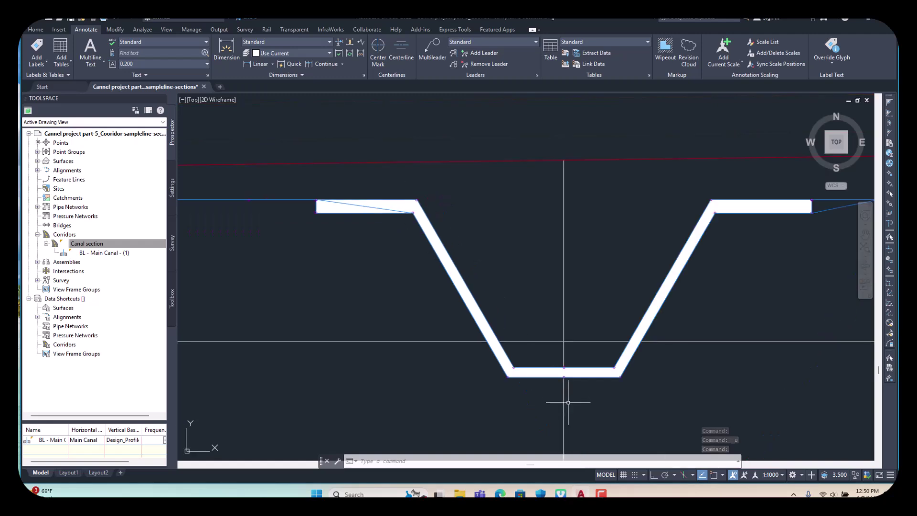
scroll(566, 390, up, 3)
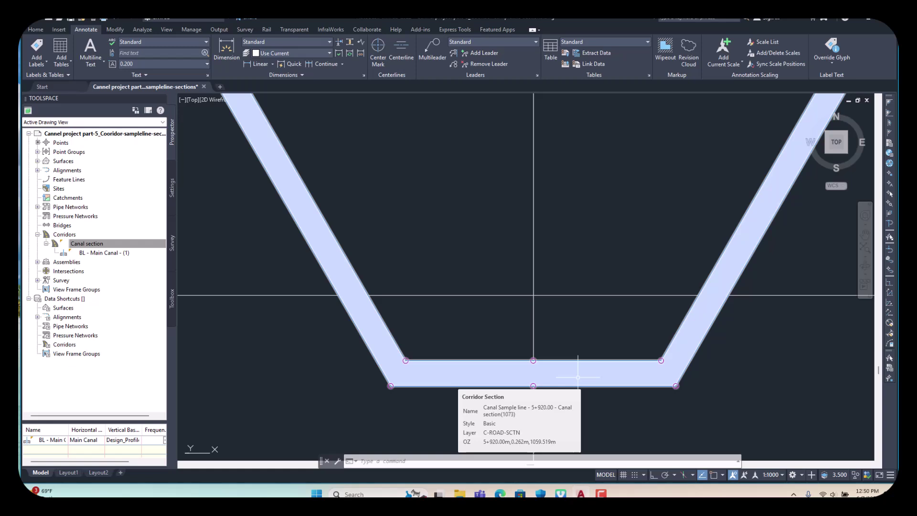
scroll(577, 376, down, 3)
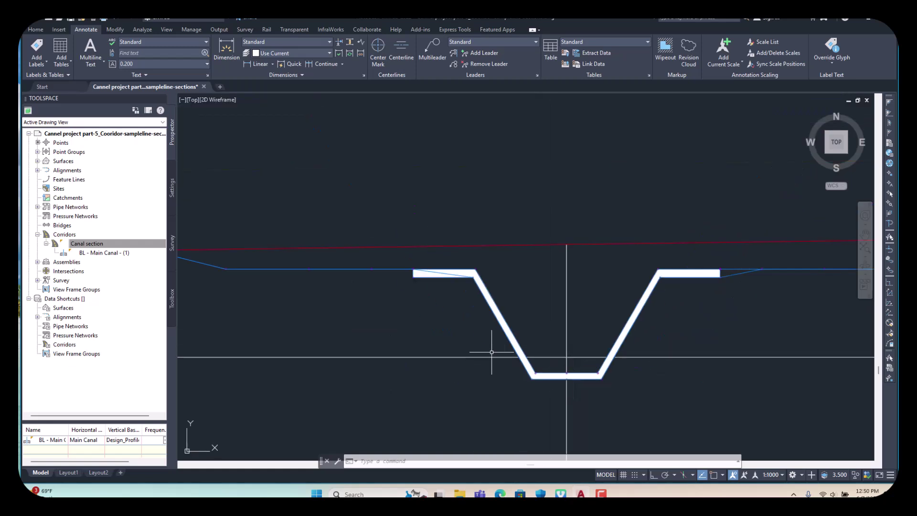
scroll(429, 287, down, 3)
scroll(615, 292, up, 5)
scroll(737, 322, down, 3)
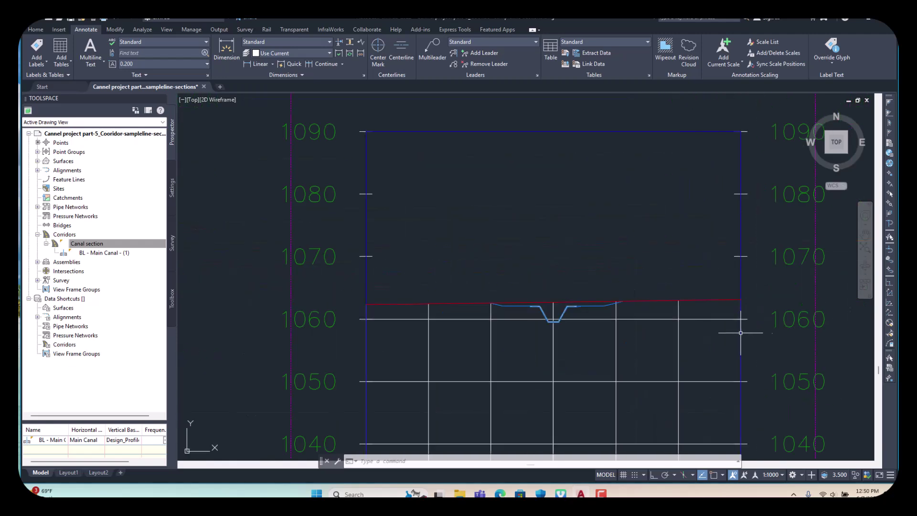
scroll(745, 333, up, 3)
scroll(608, 352, up, 2)
scroll(608, 352, up, 3)
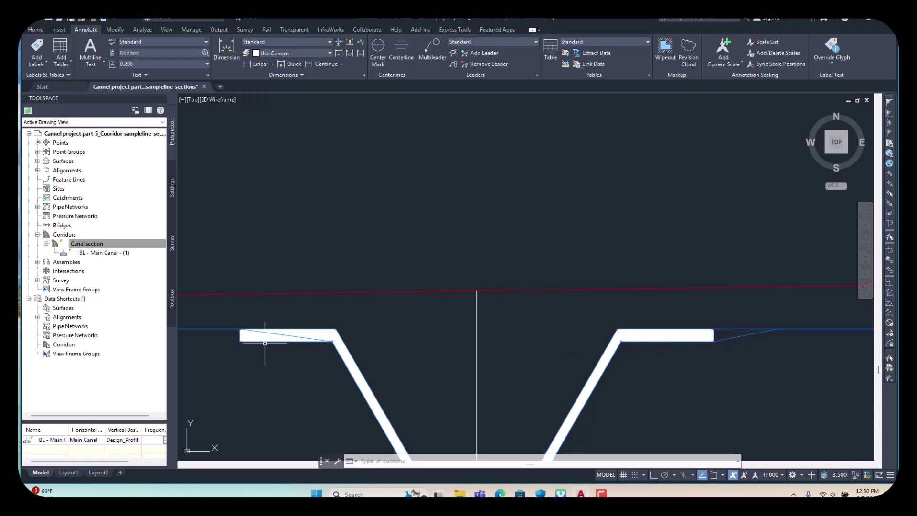
click(85, 243)
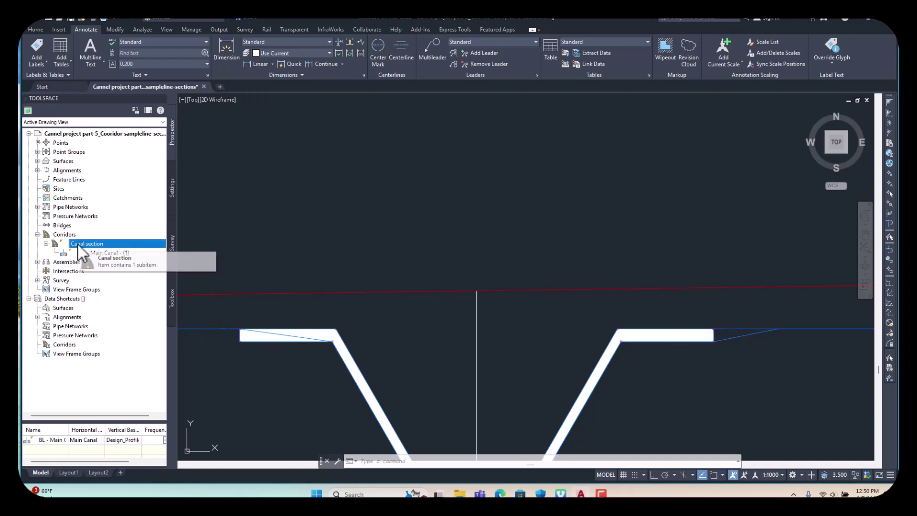
Open the Canal section corridor's properties and expand its surface link code list
right_click(78, 244)
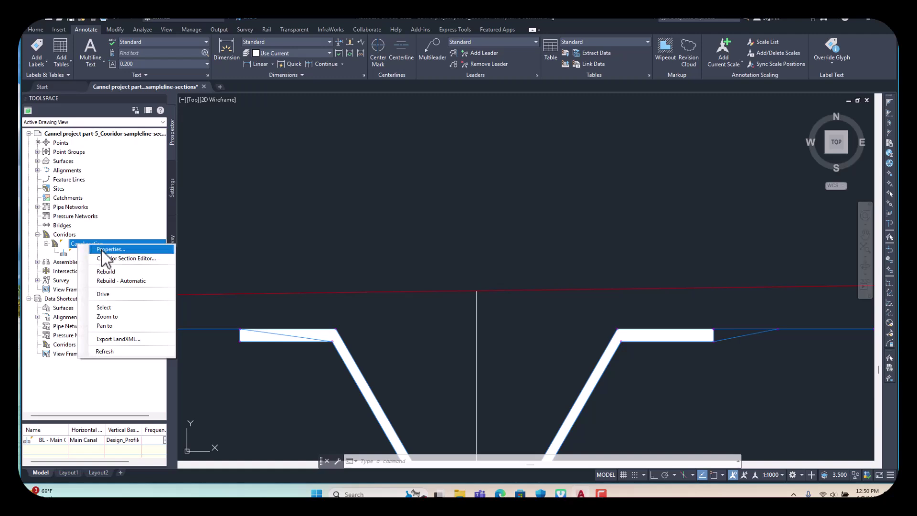
click(101, 250)
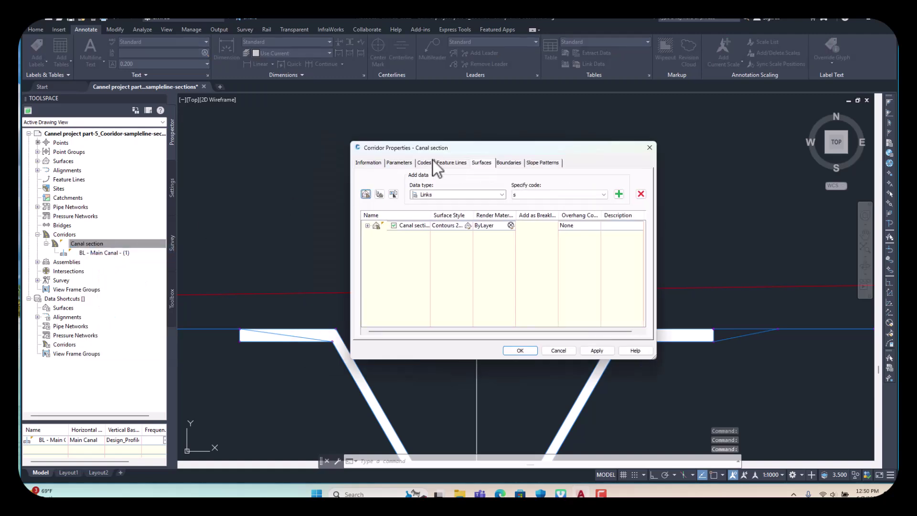
click(561, 194)
click(368, 226)
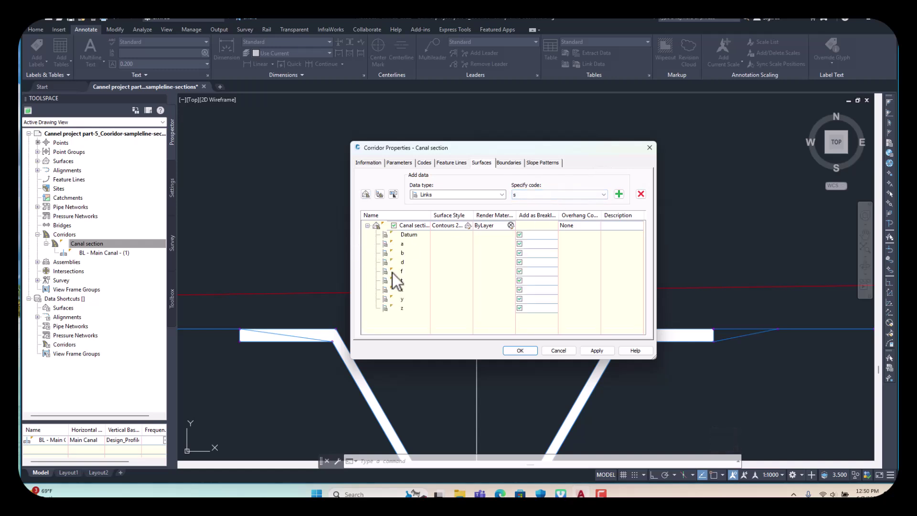
drag(389, 275, 415, 262)
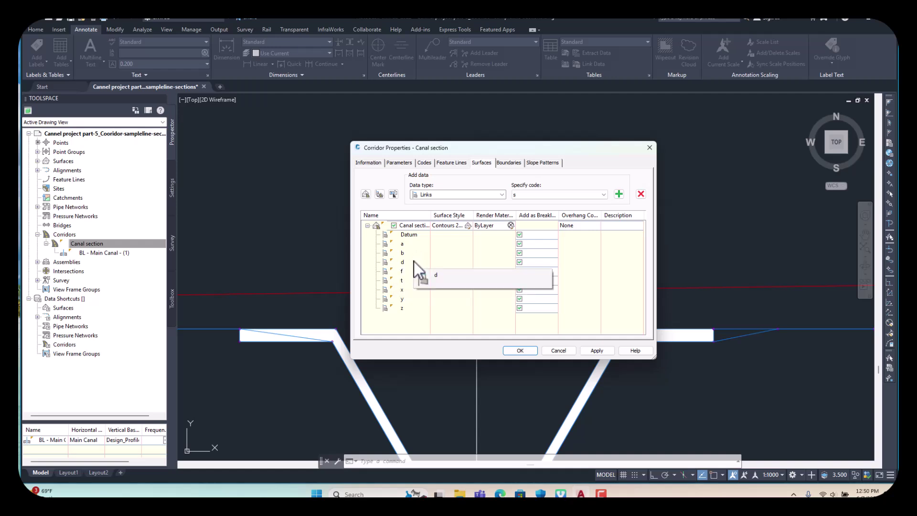
drag(414, 261, 413, 263)
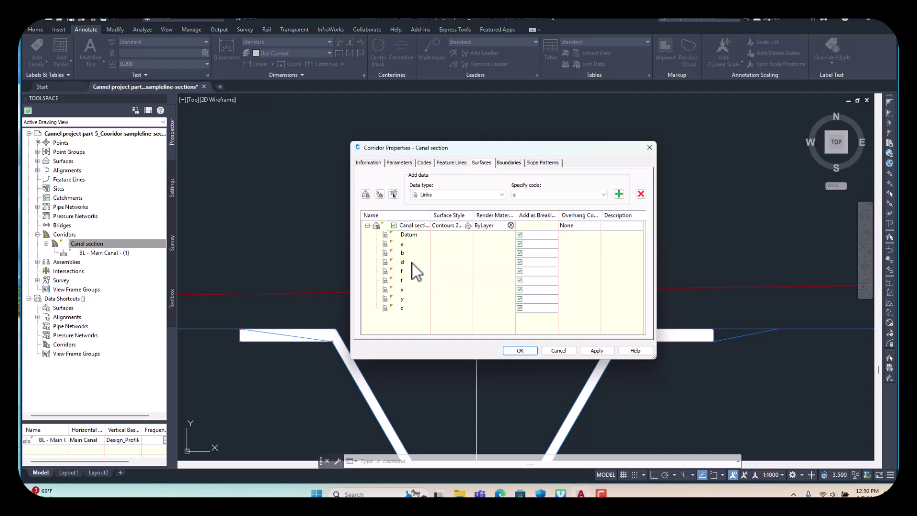
drag(408, 268, 409, 284)
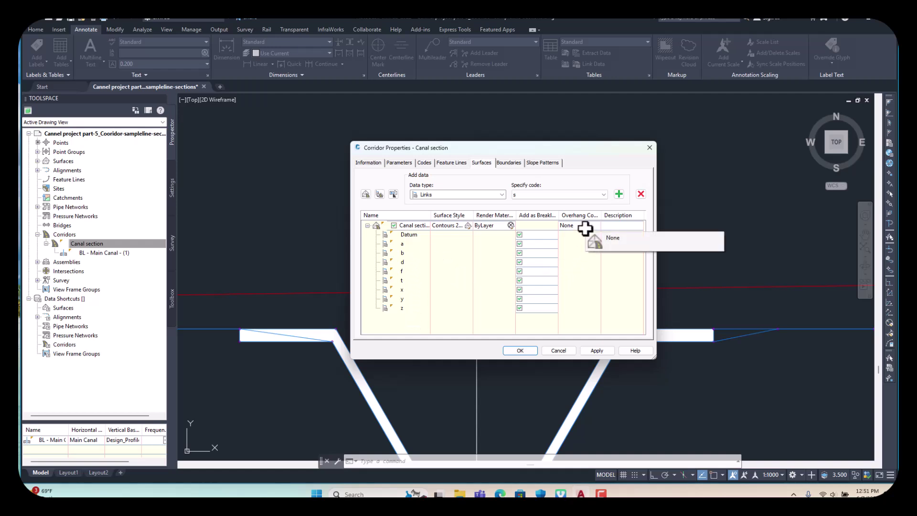
Set the corridor surface overhang correction to Bottom Links and confirm
click(585, 228)
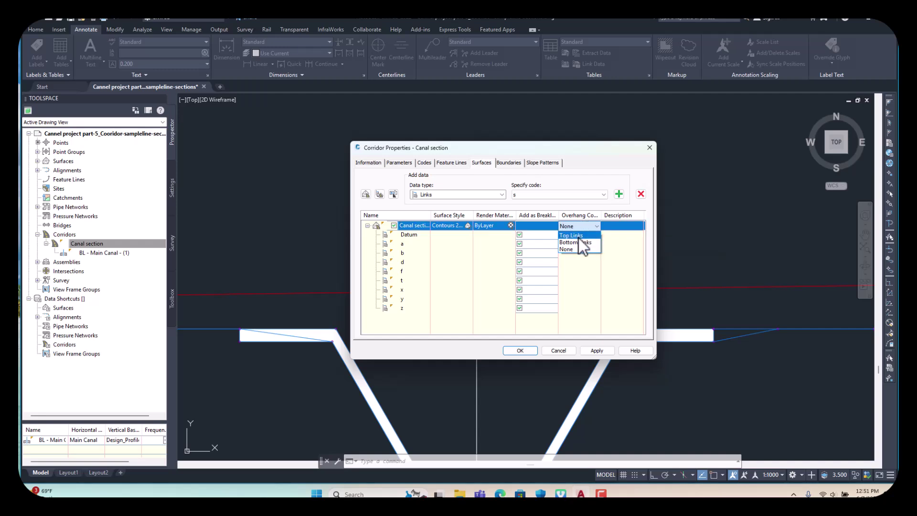
click(592, 349)
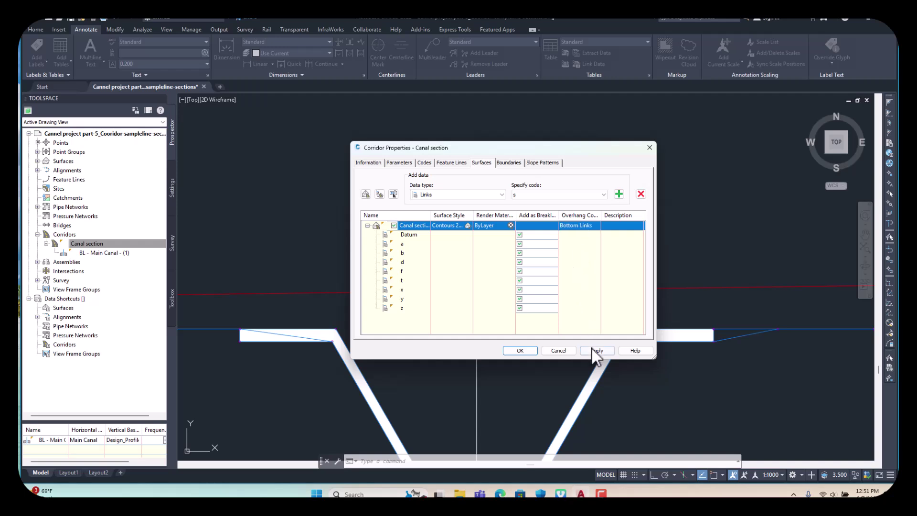
click(596, 352)
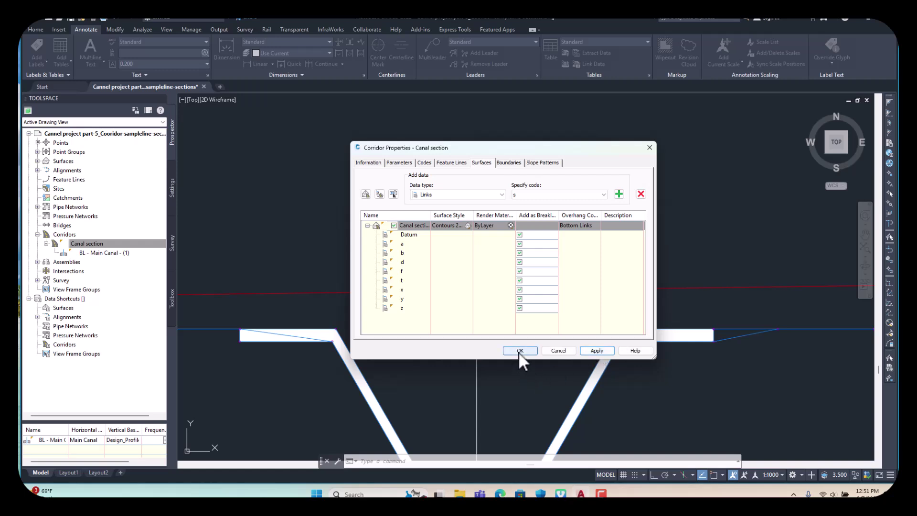
click(518, 351)
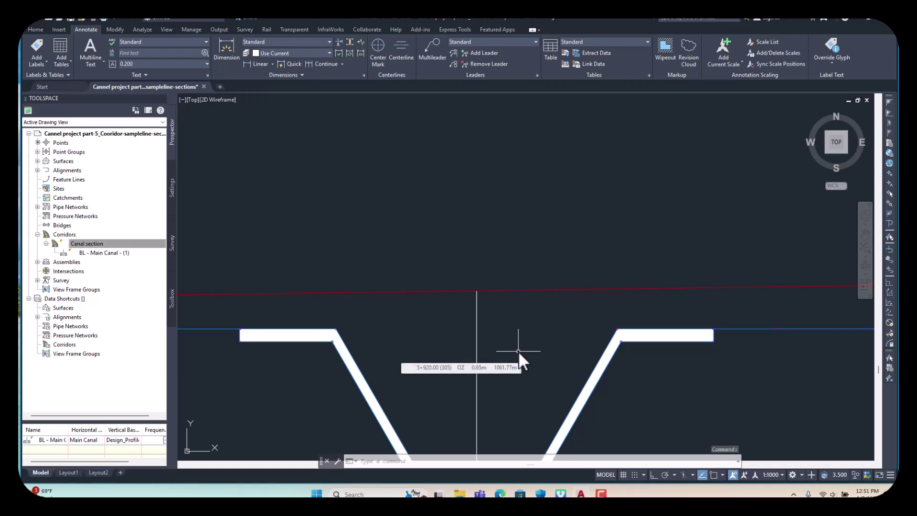
scroll(549, 239, down, 8)
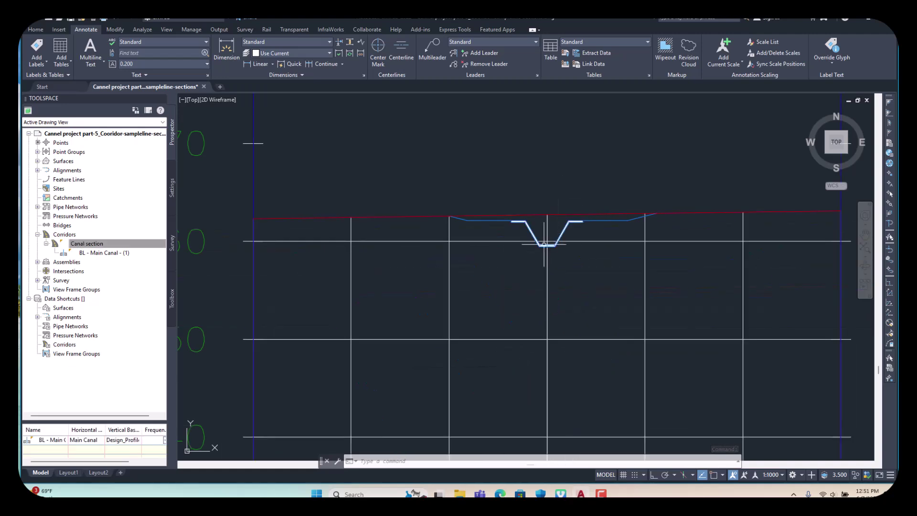
scroll(542, 244, up, 2)
scroll(491, 206, up, 2)
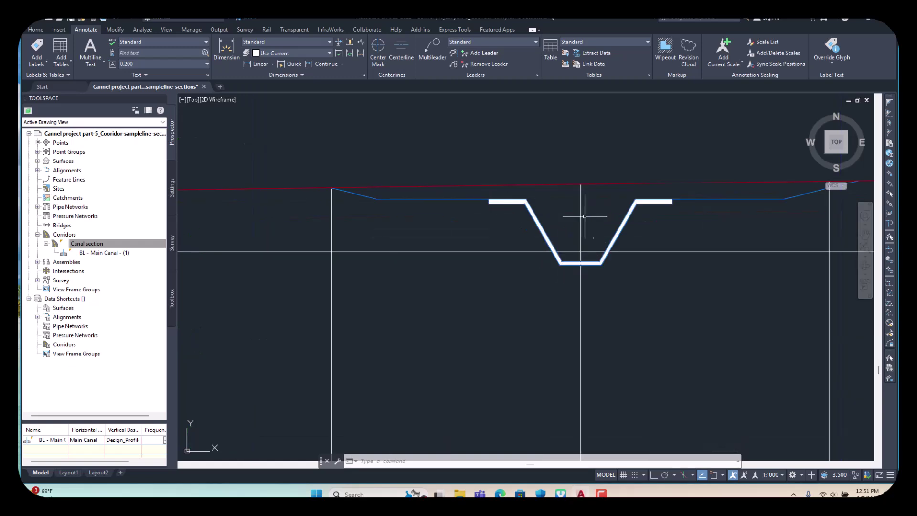
scroll(648, 216, up, 2)
scroll(715, 201, up, 2)
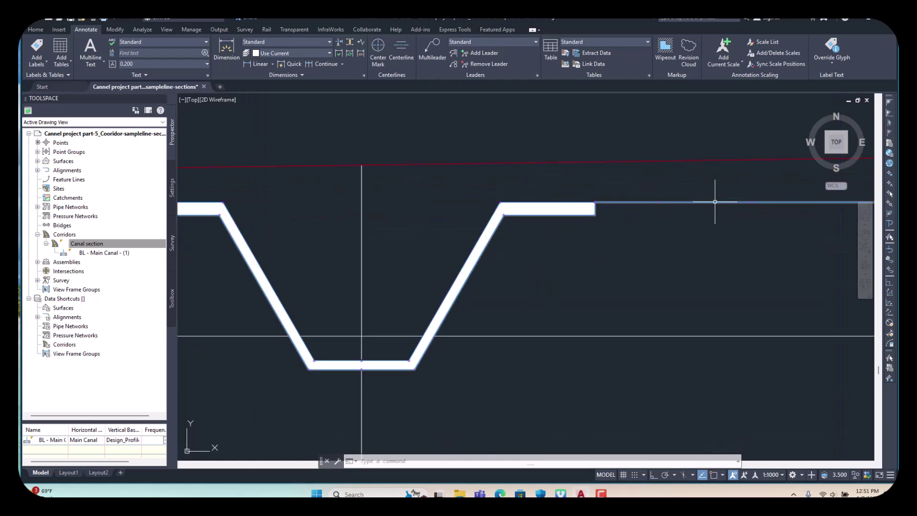
click(714, 201)
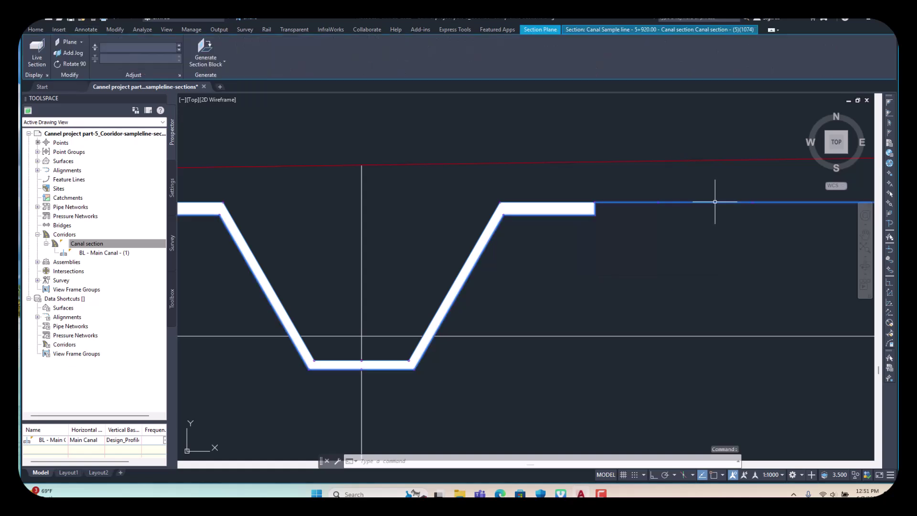
scroll(594, 205, up, 3)
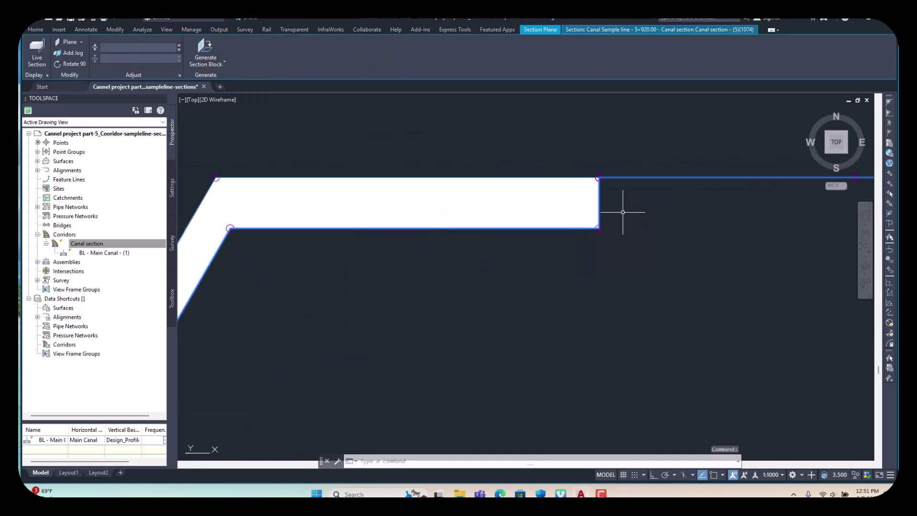
scroll(620, 206, down, 4)
scroll(631, 210, up, 2)
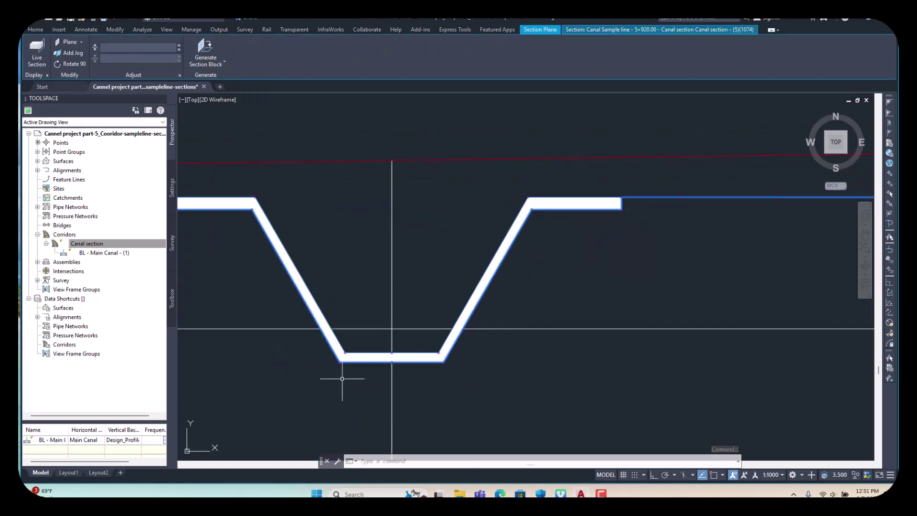
scroll(278, 259, up, 4)
scroll(671, 299, down, 3)
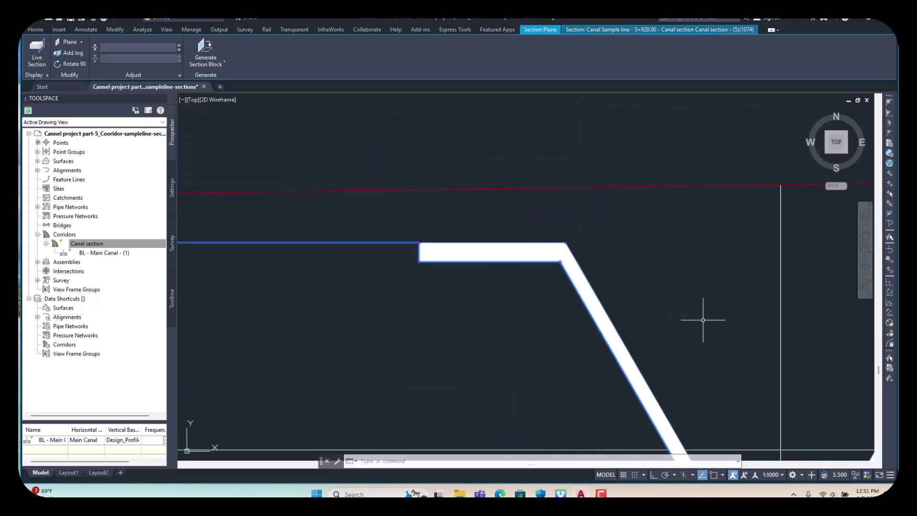
scroll(364, 246, up, 1)
scroll(372, 244, down, 2)
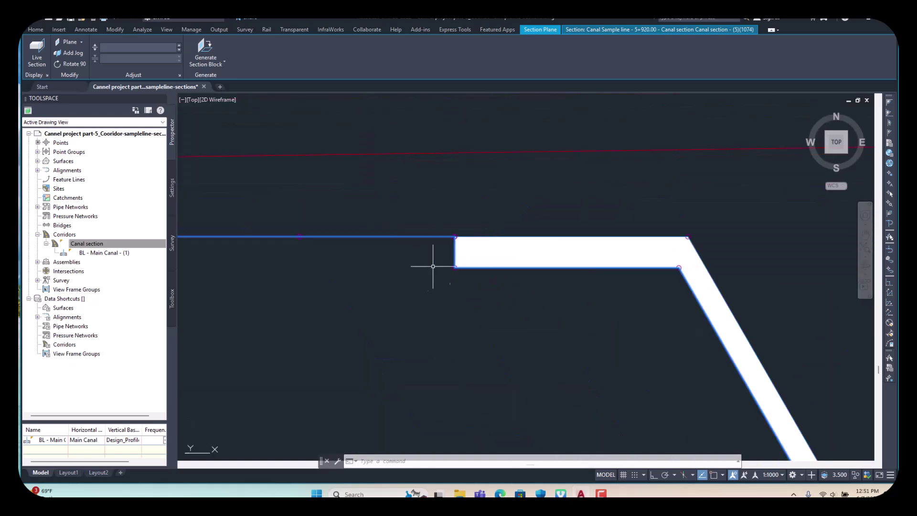
scroll(416, 273, down, 2)
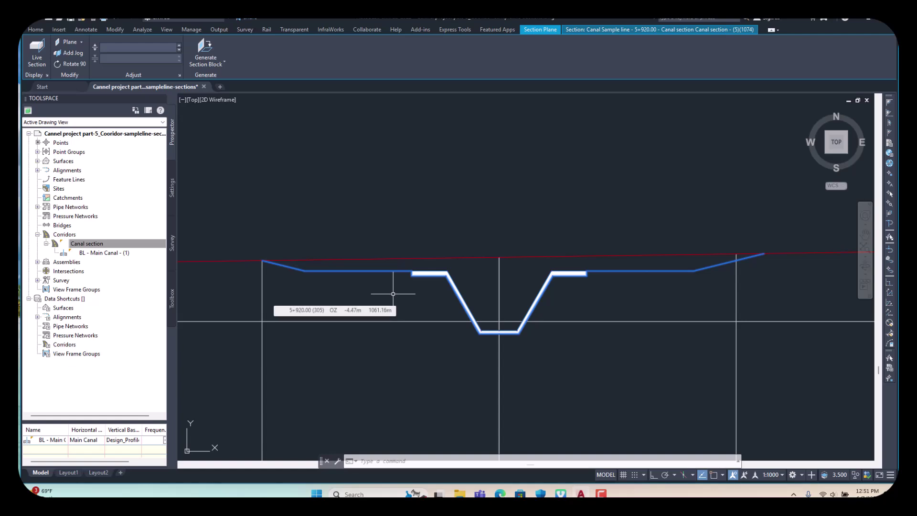
key(Escape)
key(Escape)
scroll(392, 294, down, 2)
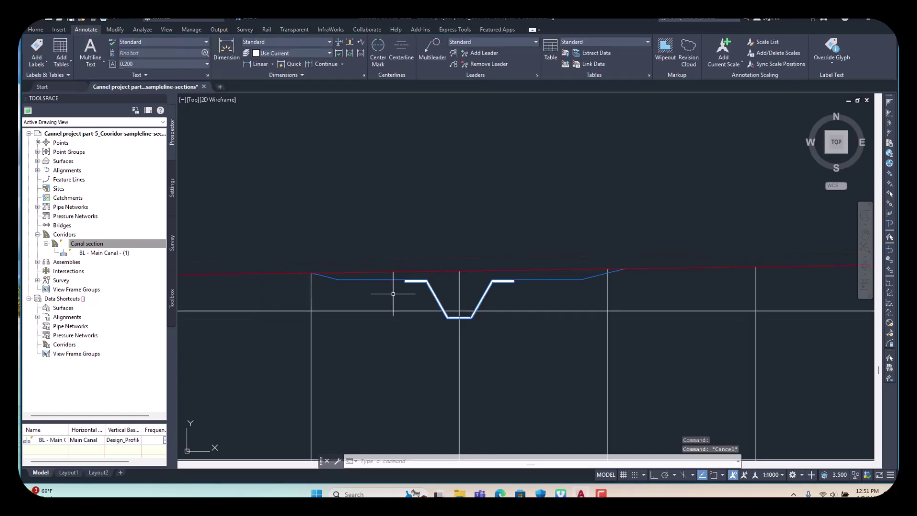
scroll(390, 288, down, 2)
scroll(464, 246, down, 1)
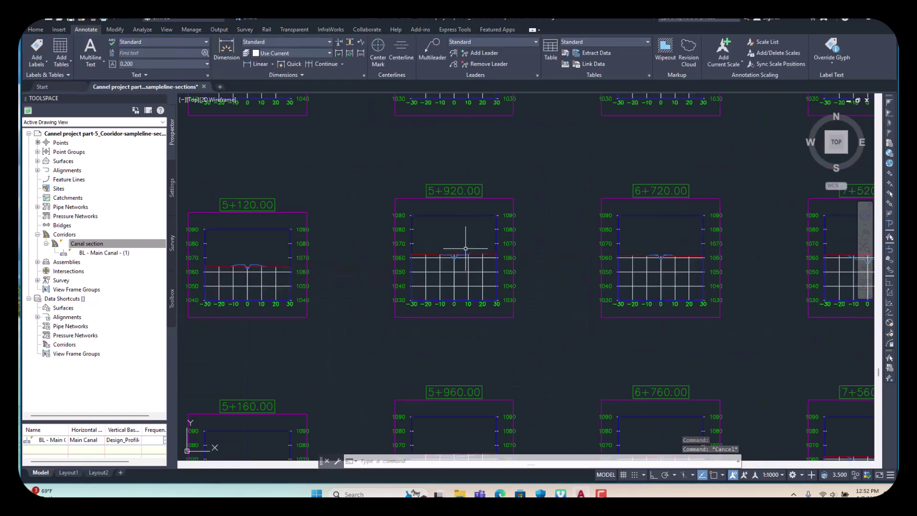
scroll(465, 248, up, 1)
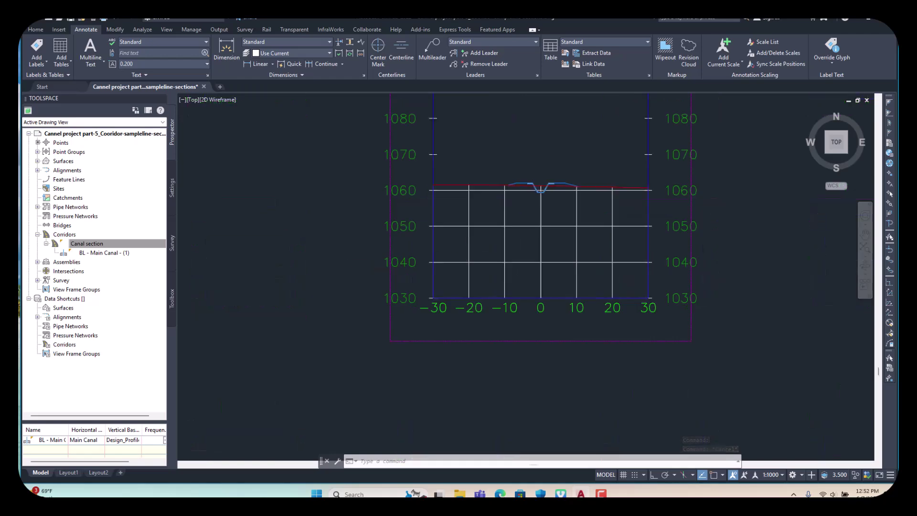
scroll(502, 230, up, 1)
scroll(691, 284, down, 1)
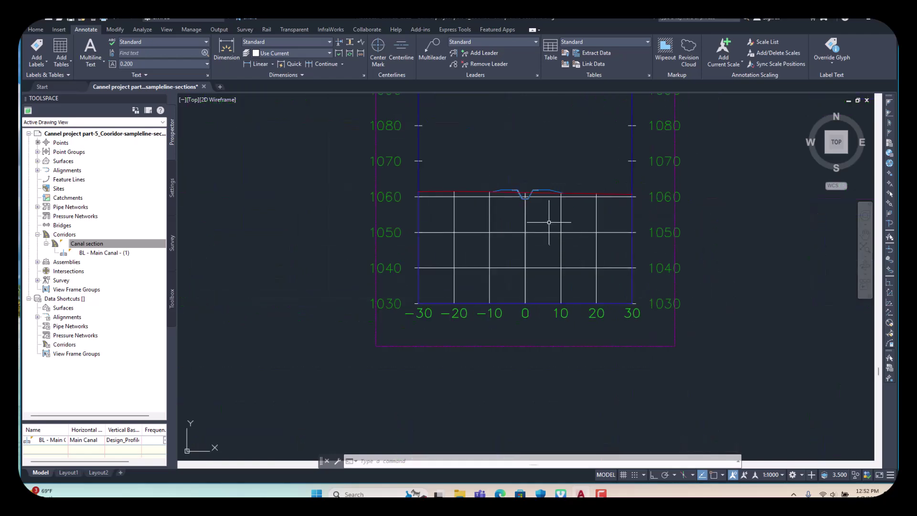
scroll(552, 266, up, 2)
scroll(522, 179, up, 1)
scroll(657, 174, up, 1)
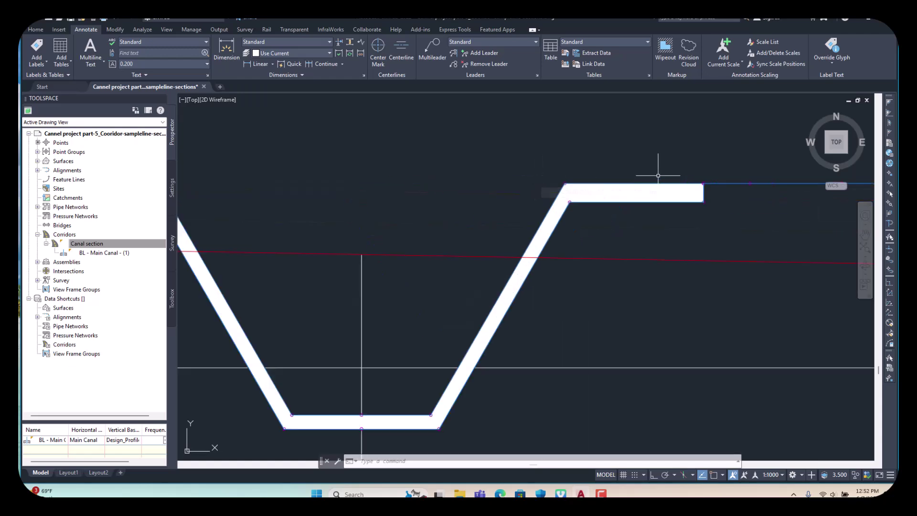
scroll(658, 175, down, 1)
scroll(655, 179, down, 1)
scroll(583, 225, down, 1)
scroll(562, 287, down, 3)
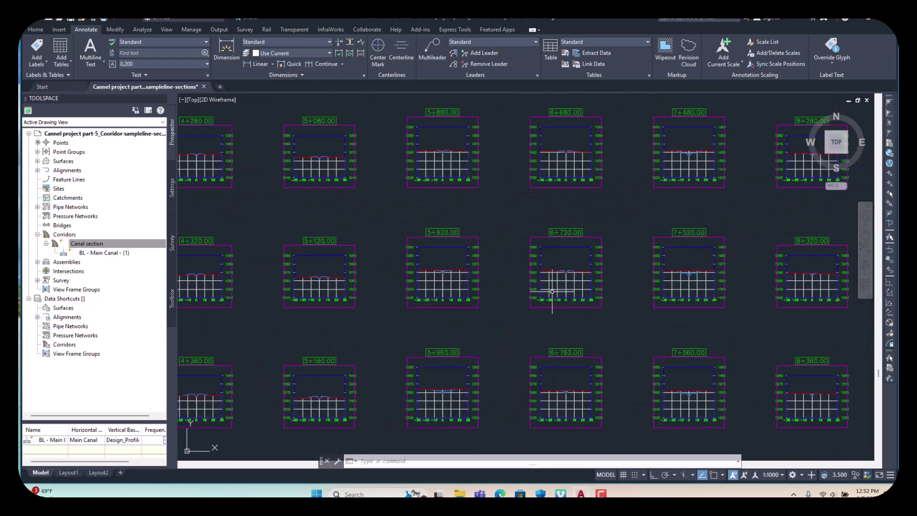
scroll(573, 379, up, 1)
scroll(555, 384, up, 1)
scroll(556, 385, up, 2)
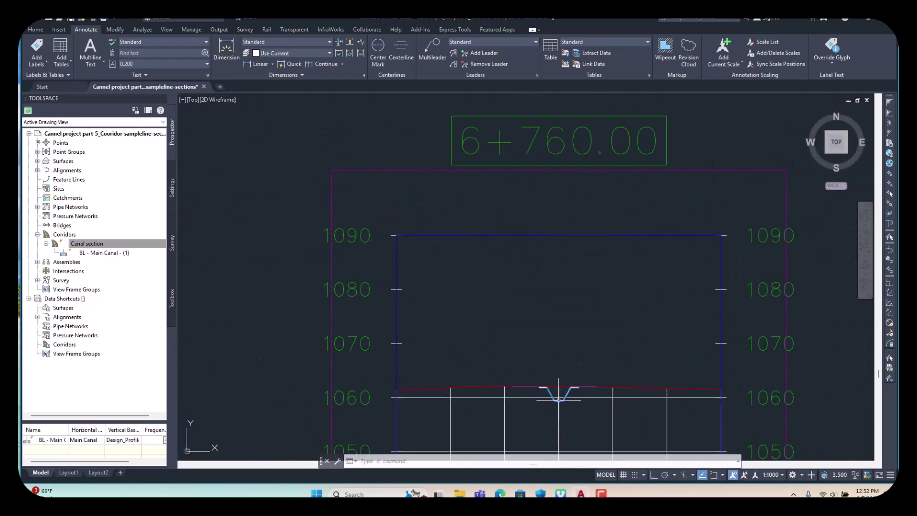
scroll(555, 387, up, 2)
scroll(648, 314, up, 2)
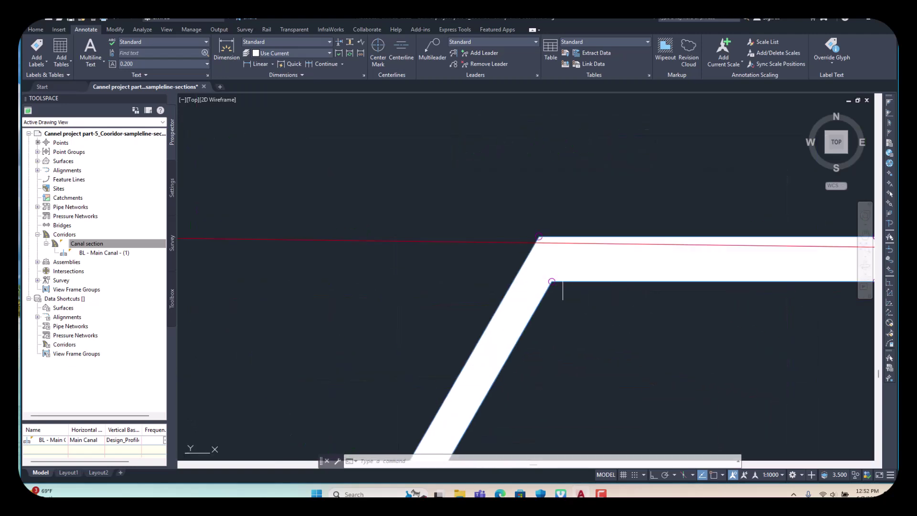
scroll(472, 207, down, 3)
scroll(455, 206, down, 1)
scroll(494, 273, down, 1)
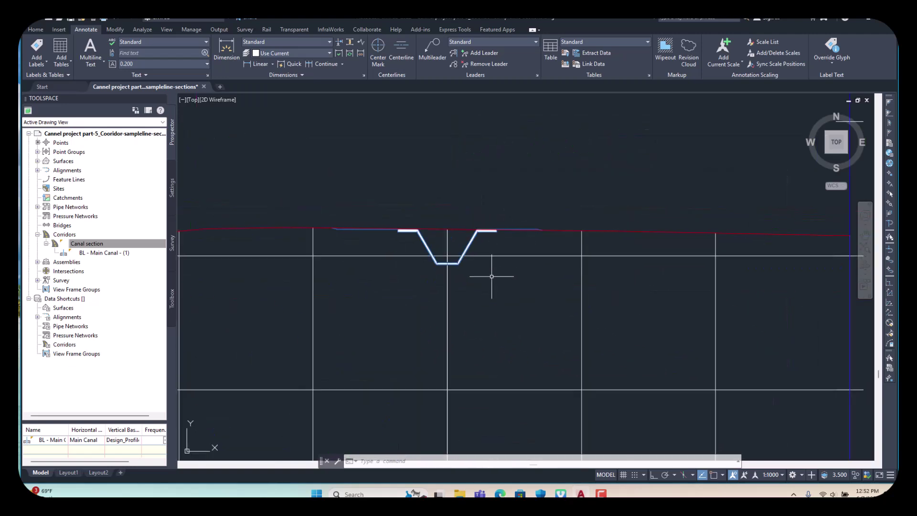
scroll(492, 293, down, 1)
scroll(487, 296, down, 2)
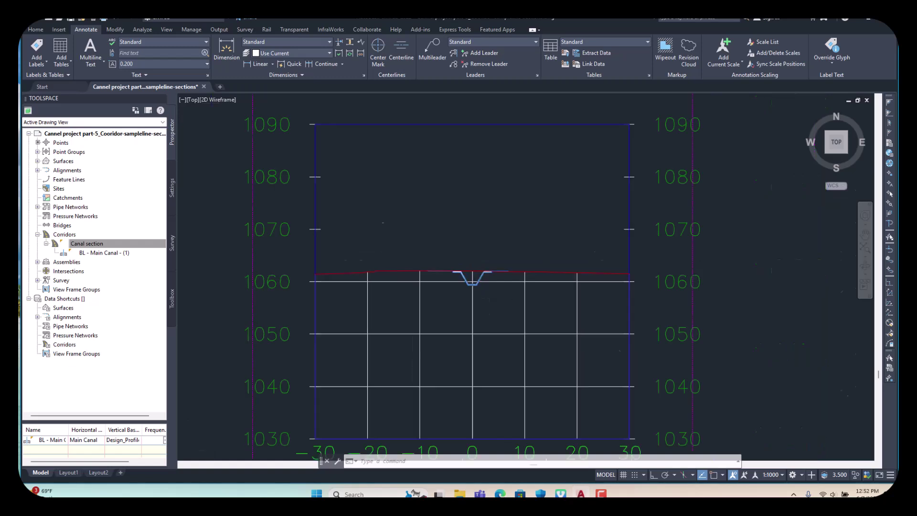
scroll(487, 294, down, 3)
scroll(826, 301, up, 3)
scroll(825, 302, up, 4)
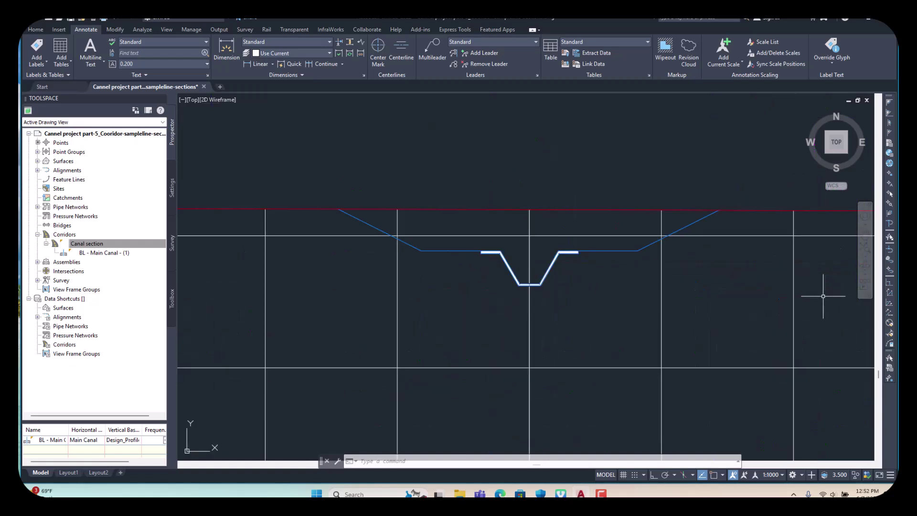
scroll(664, 231, down, 3)
scroll(663, 229, up, 2)
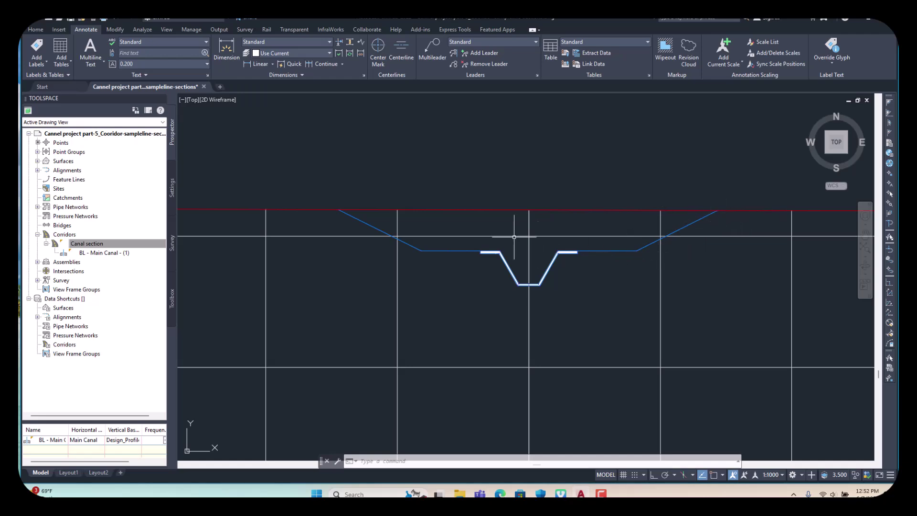
scroll(535, 253, down, 3)
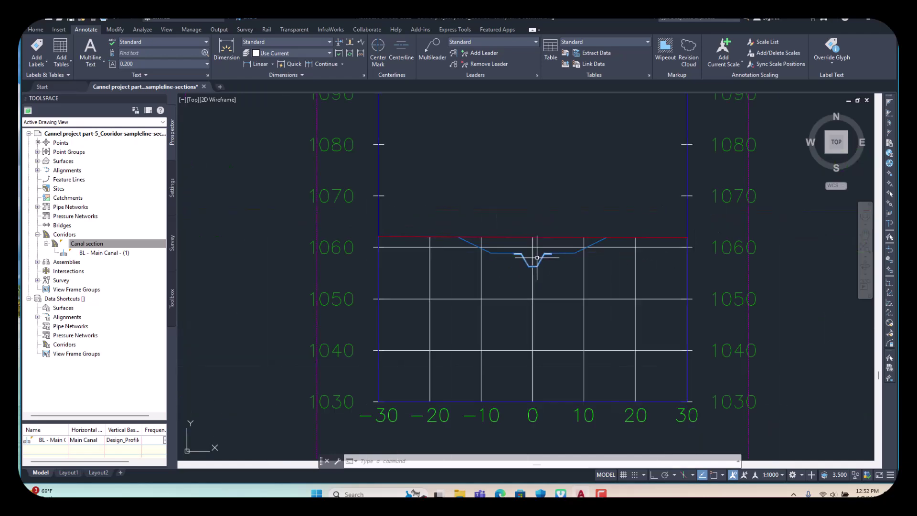
scroll(535, 254, down, 3)
scroll(583, 283, down, 3)
scroll(703, 280, up, 2)
scroll(704, 280, up, 5)
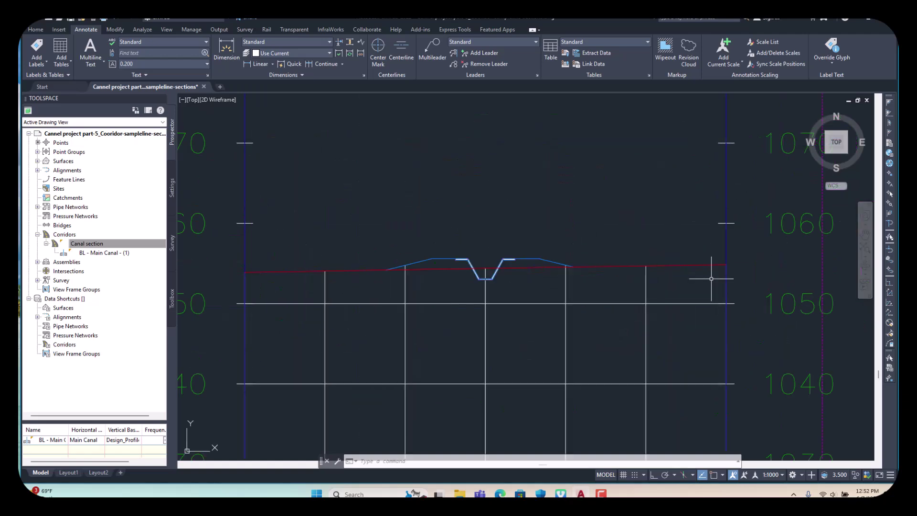
scroll(486, 242, up, 1)
scroll(473, 265, up, 1)
scroll(473, 265, down, 3)
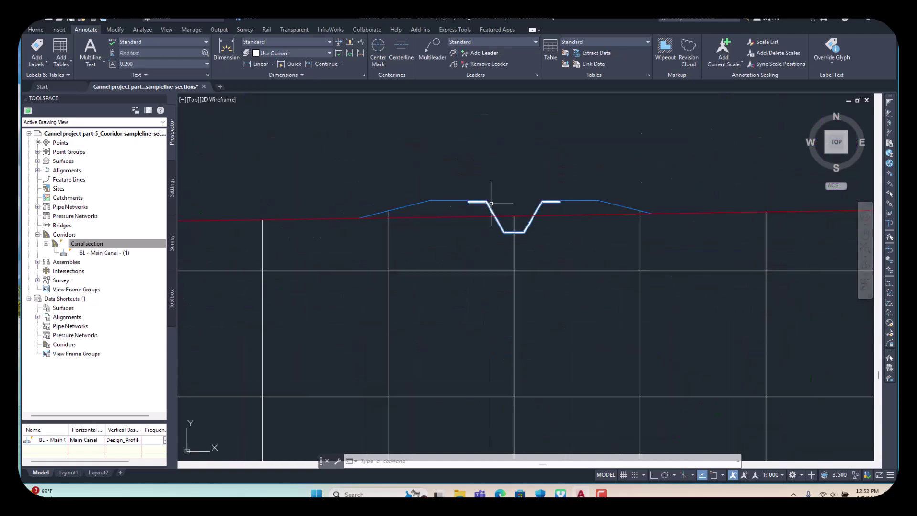
scroll(473, 265, down, 2)
scroll(469, 264, down, 3)
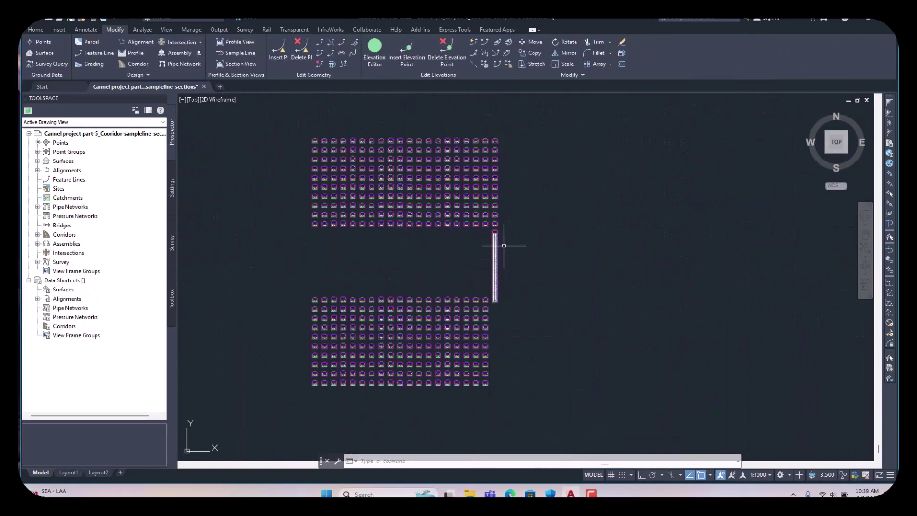
scroll(503, 246, up, 2)
scroll(491, 241, up, 3)
scroll(492, 194, up, 2)
scroll(492, 189, up, 2)
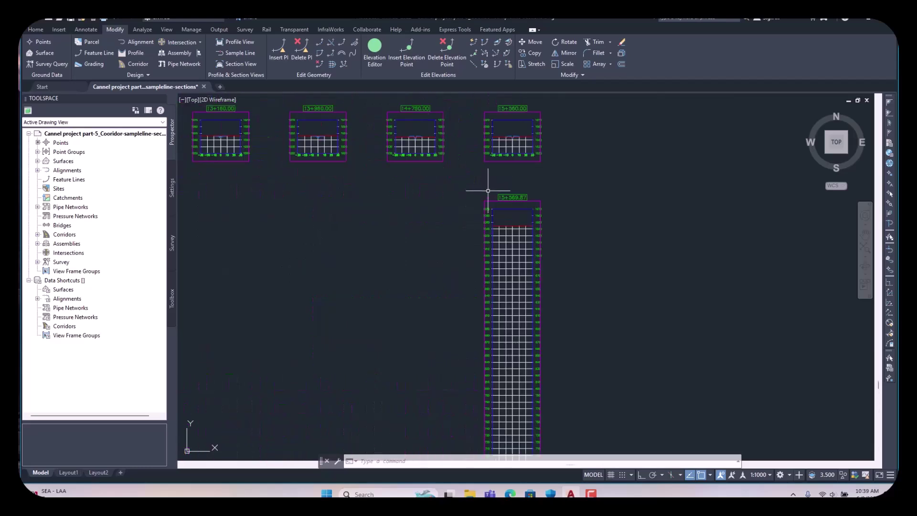
scroll(489, 190, down, 2)
scroll(490, 197, down, 2)
scroll(491, 204, up, 2)
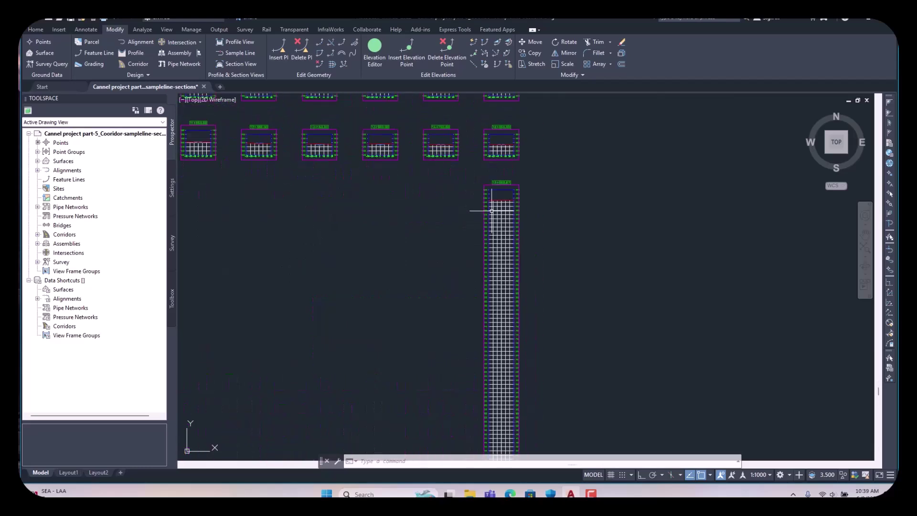
scroll(492, 208, up, 3)
scroll(492, 209, up, 2)
scroll(492, 196, up, 2)
scroll(494, 194, down, 4)
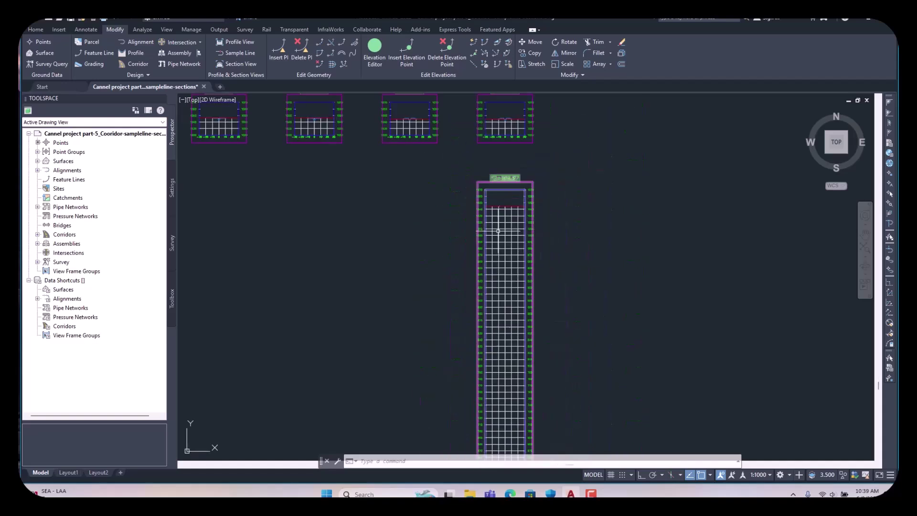
scroll(502, 196, up, 2)
scroll(505, 188, up, 2)
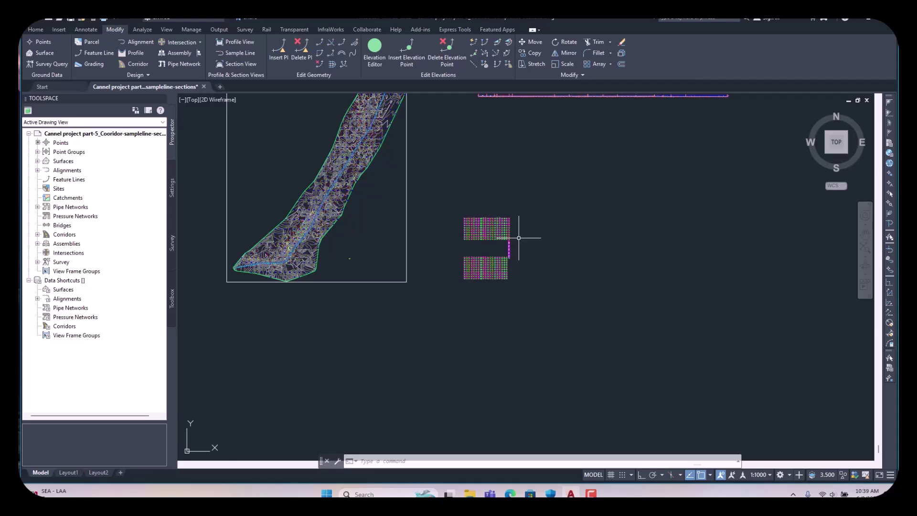
scroll(492, 174, up, 1)
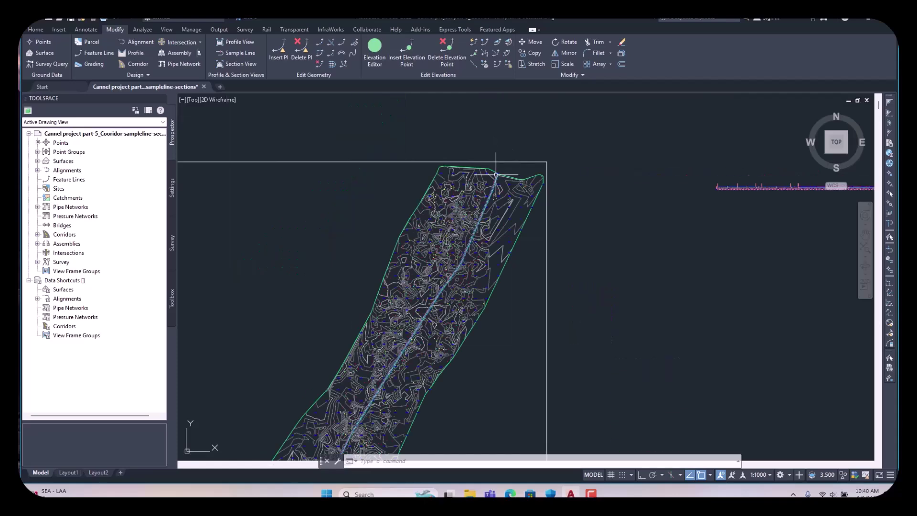
scroll(490, 158, up, 2)
scroll(490, 156, up, 3)
scroll(490, 166, up, 1)
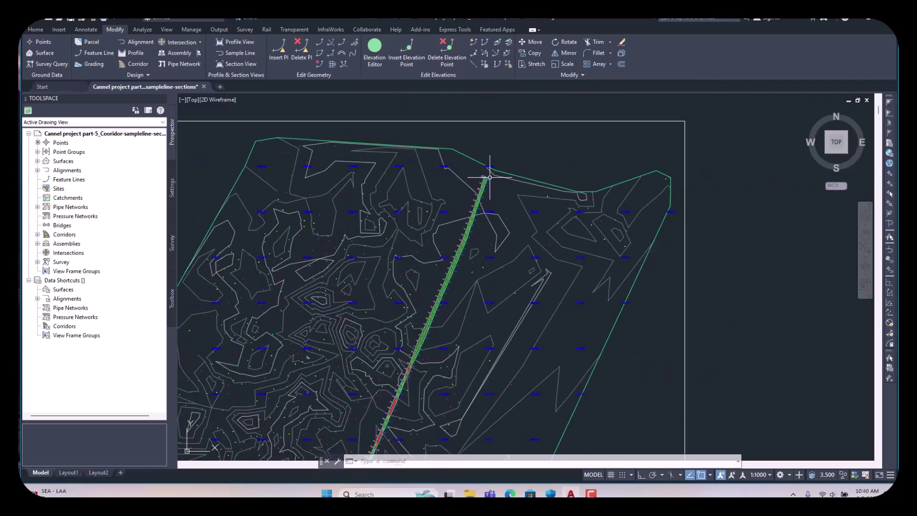
scroll(487, 179, up, 2)
scroll(430, 185, up, 1)
scroll(420, 187, up, 1)
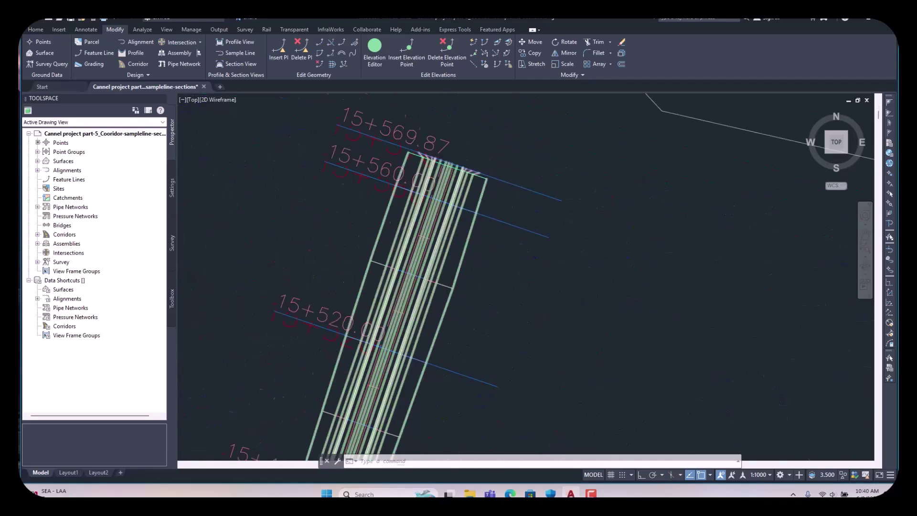
scroll(422, 180, up, 1)
scroll(429, 166, up, 1)
scroll(432, 153, up, 1)
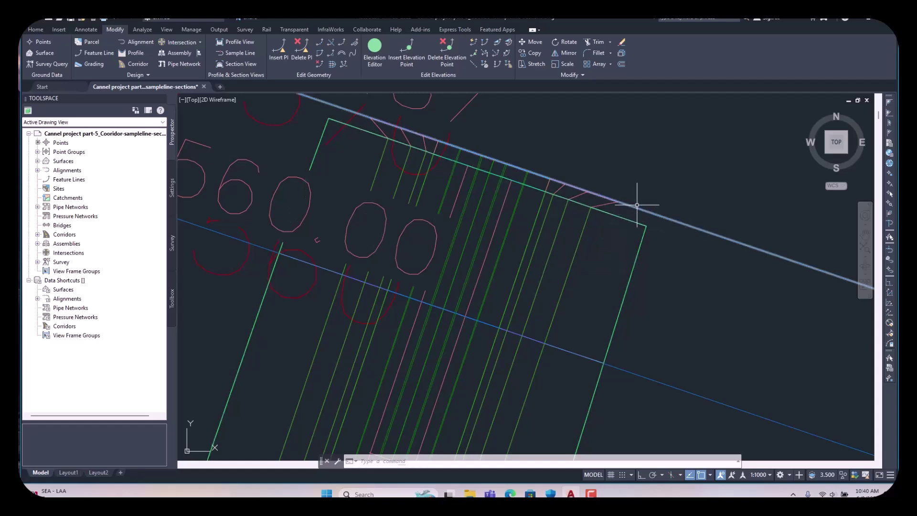
Select the 15+569.87 sample line and grab its end grip to stretch it
click(636, 208)
click(493, 159)
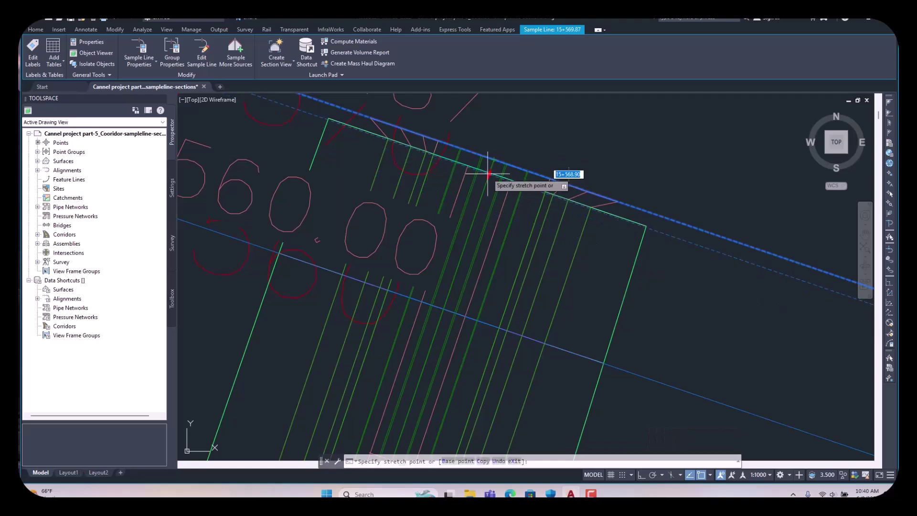
Place the sample line's new end point, then clear the corridor selection
click(489, 173)
click(492, 205)
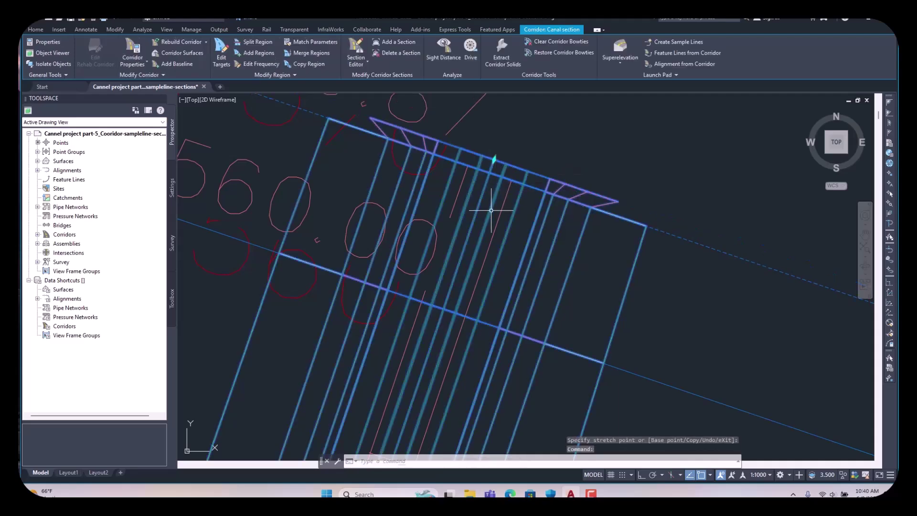
key(Escape)
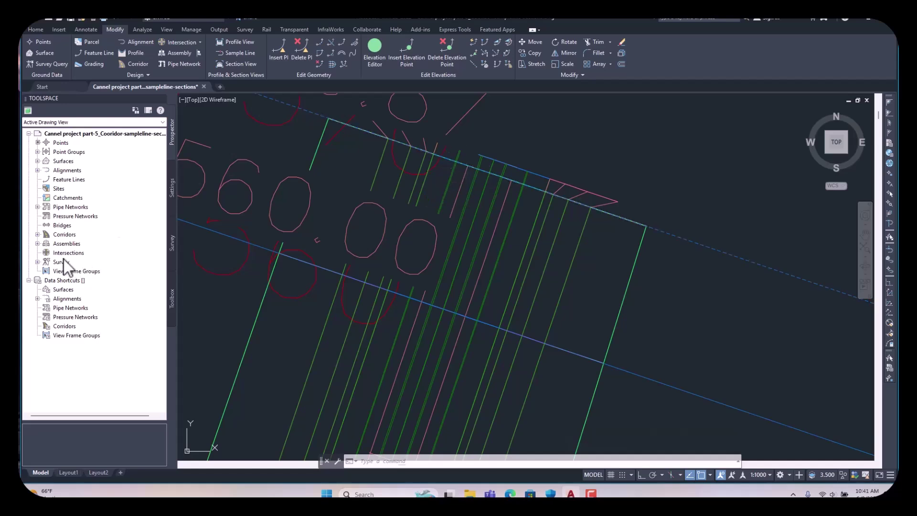
Rebuild the Canal section corridor from the Prospector Corridors list
click(38, 234)
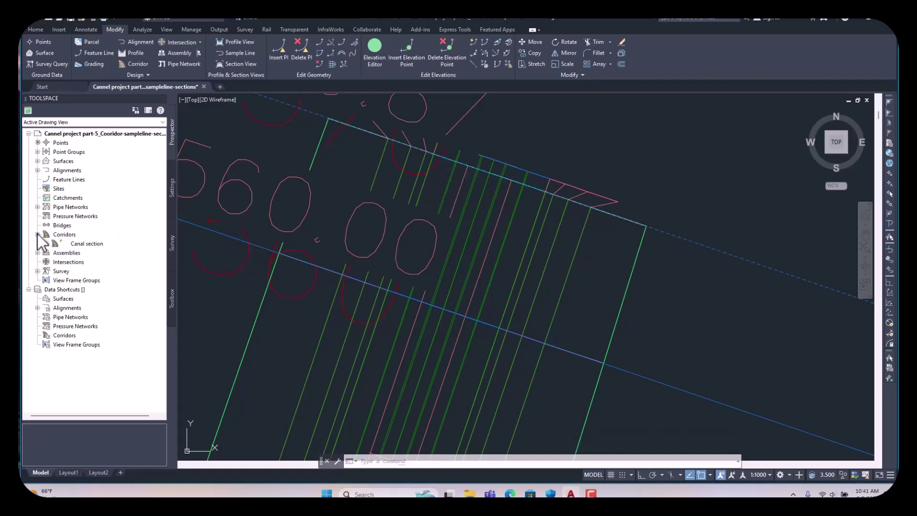
click(47, 243)
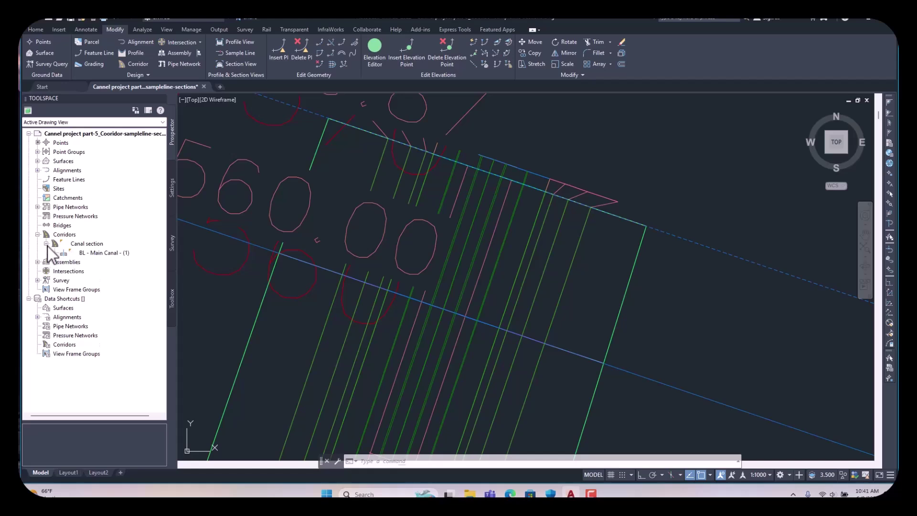
right_click(81, 246)
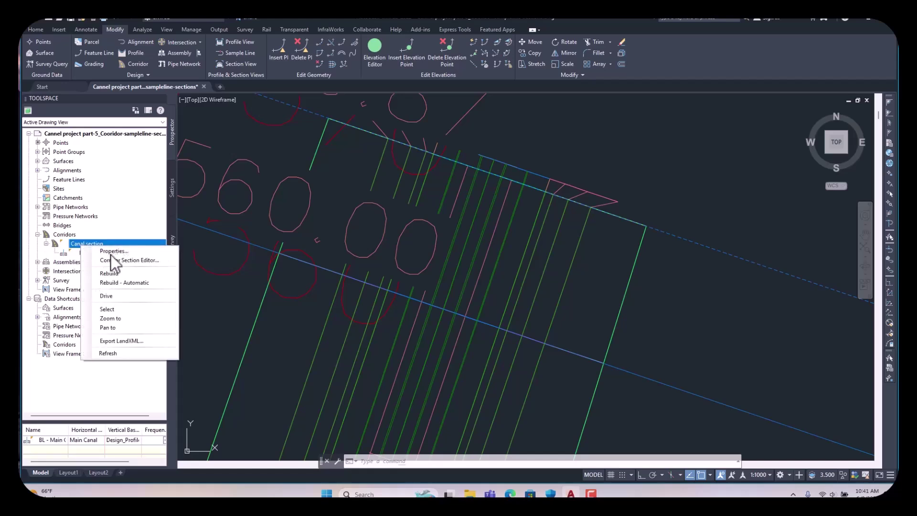
click(121, 272)
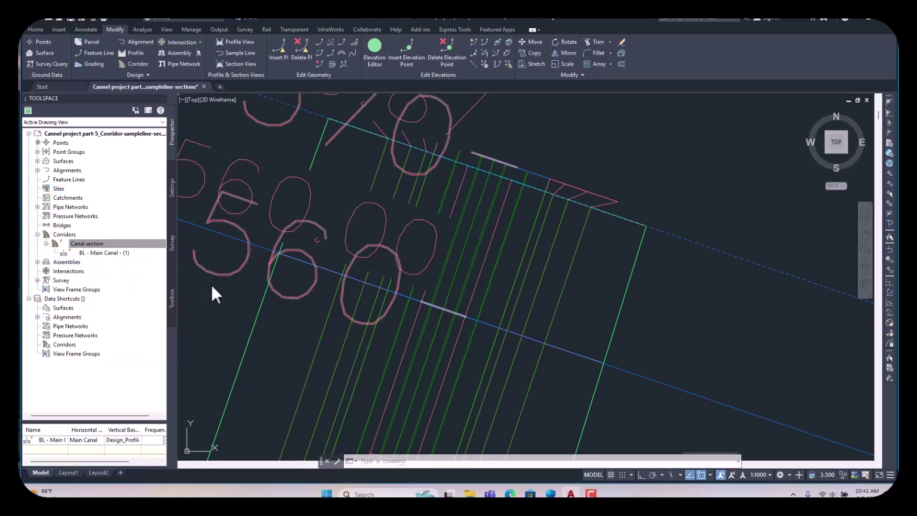
key(Escape)
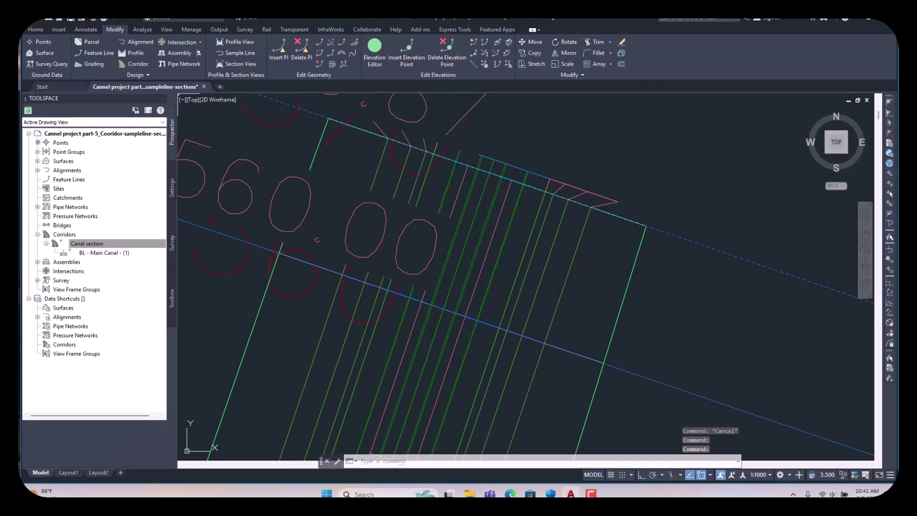
click(87, 244)
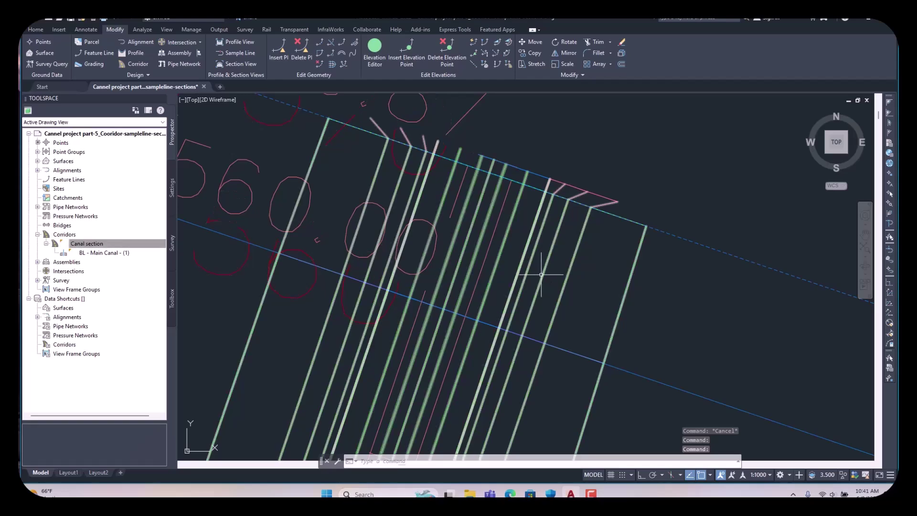
scroll(528, 251, down, 5)
scroll(478, 216, down, 3)
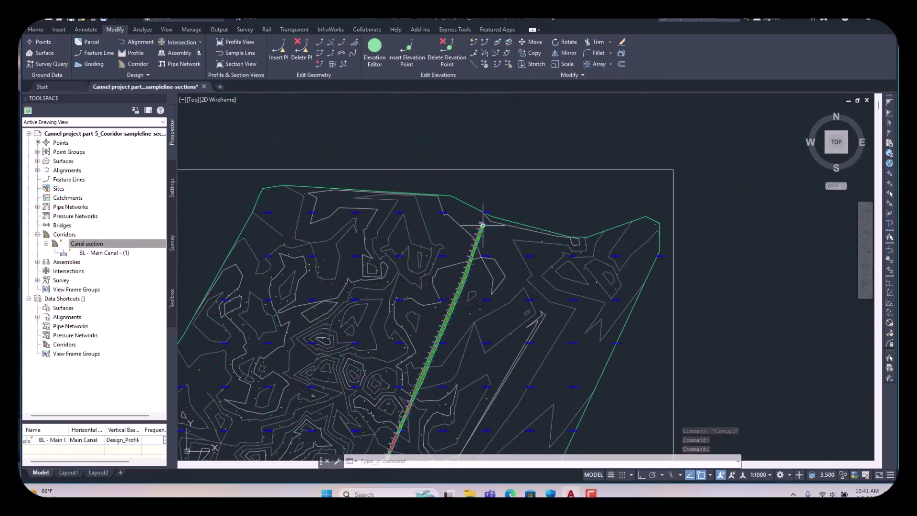
scroll(495, 229, down, 3)
scroll(517, 246, down, 3)
scroll(533, 266, up, 2)
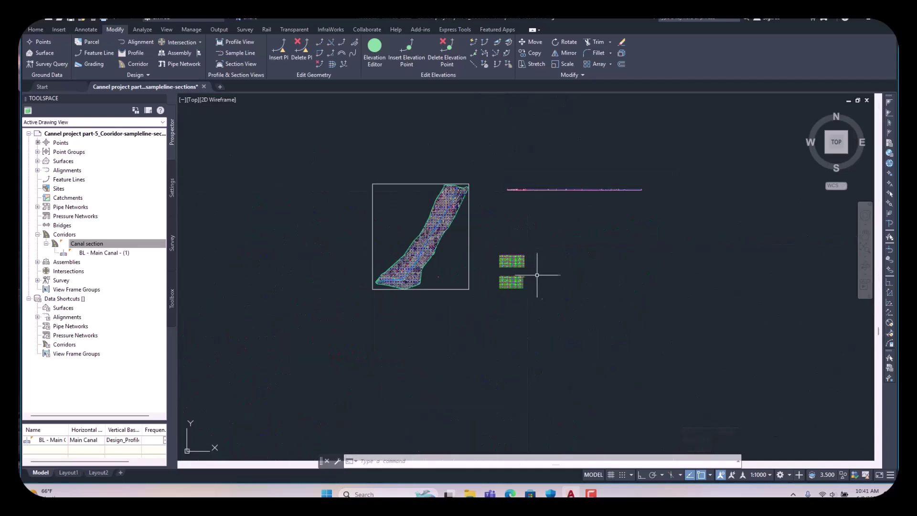
scroll(532, 269, up, 3)
scroll(532, 271, up, 3)
scroll(531, 273, up, 2)
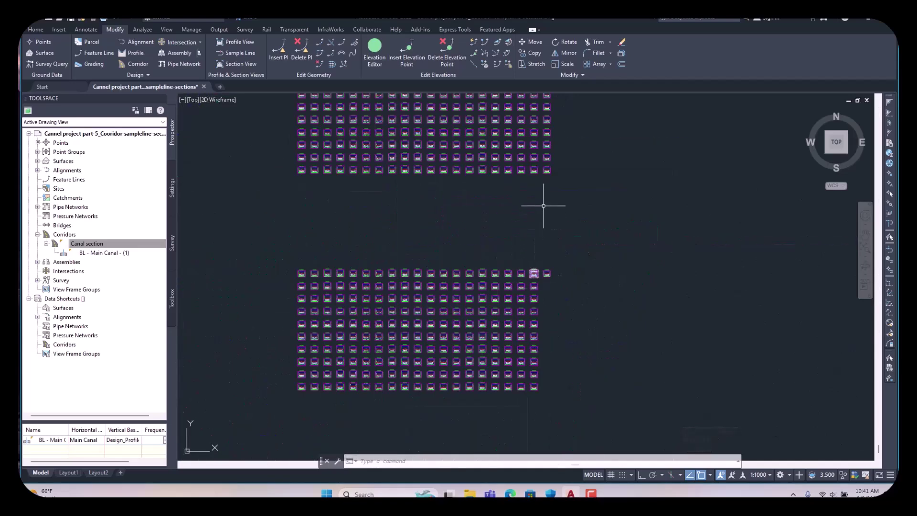
scroll(541, 180, up, 2)
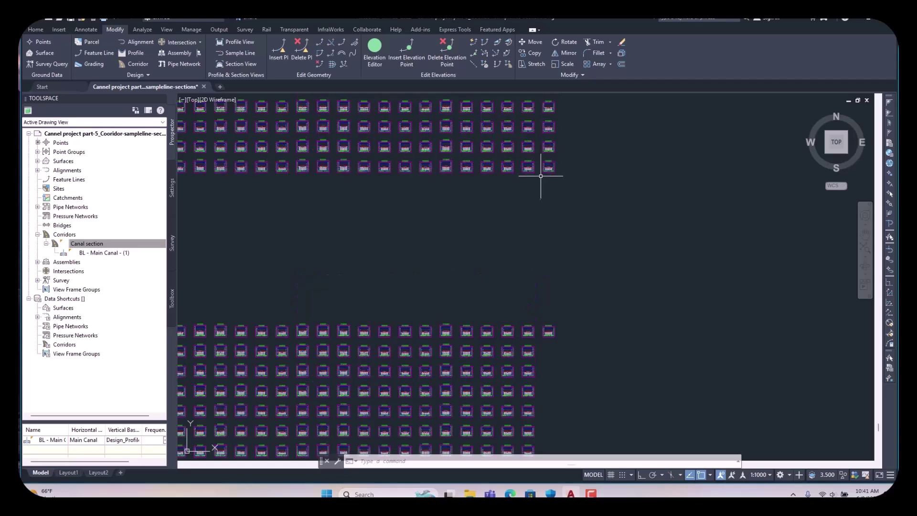
scroll(541, 290, up, 5)
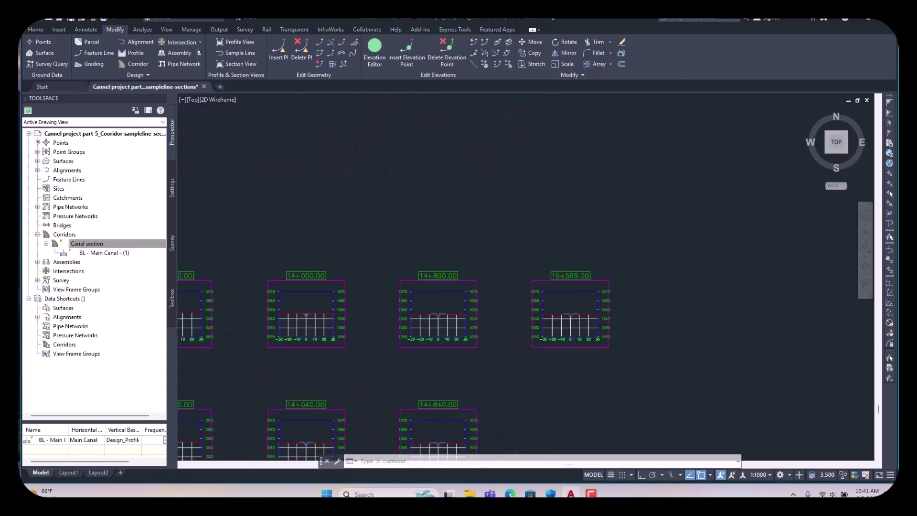
scroll(597, 291, up, 2)
scroll(597, 292, up, 3)
scroll(597, 292, up, 1)
scroll(597, 292, up, 3)
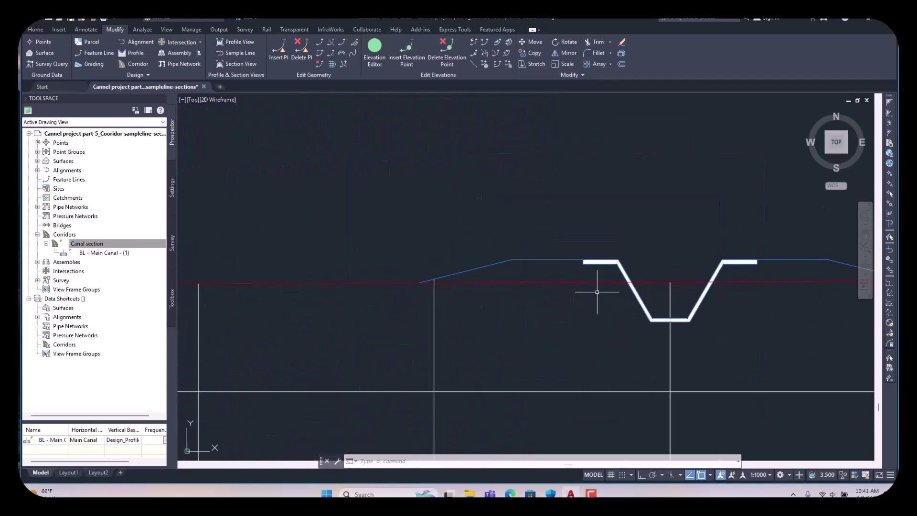
scroll(596, 291, down, 3)
scroll(597, 292, down, 3)
scroll(595, 292, down, 3)
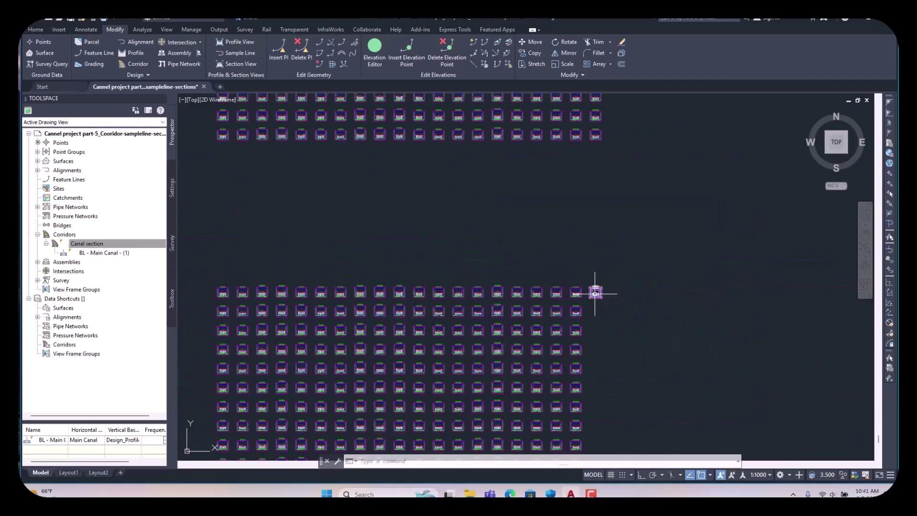
scroll(536, 287, down, 3)
scroll(502, 266, down, 3)
scroll(445, 255, down, 2)
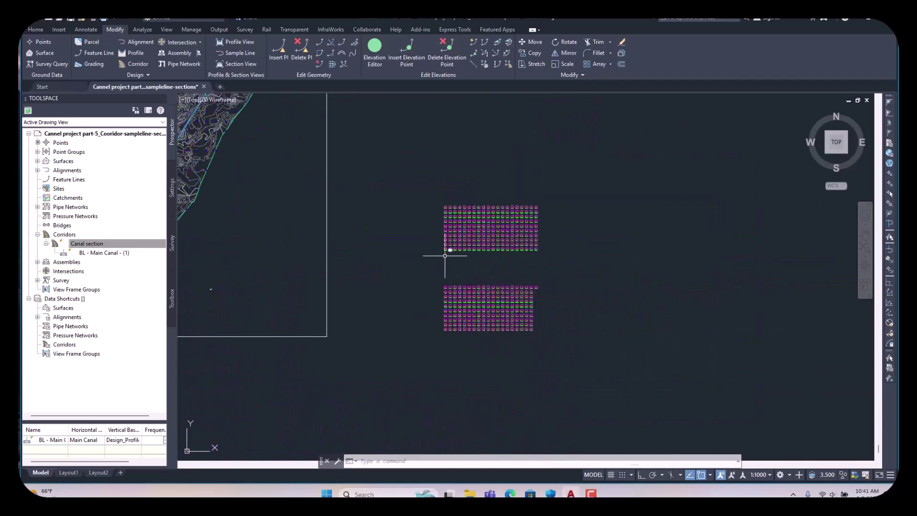
click(470, 242)
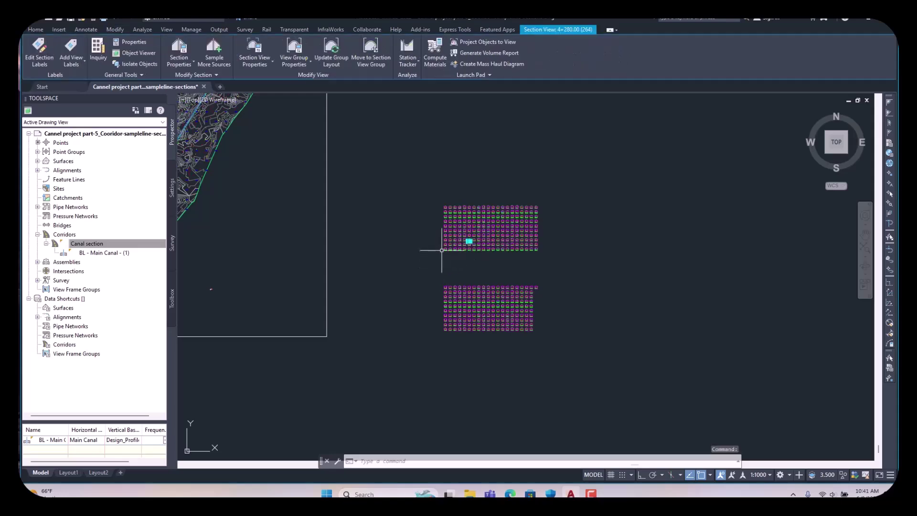
scroll(444, 249, up, 3)
scroll(441, 250, up, 2)
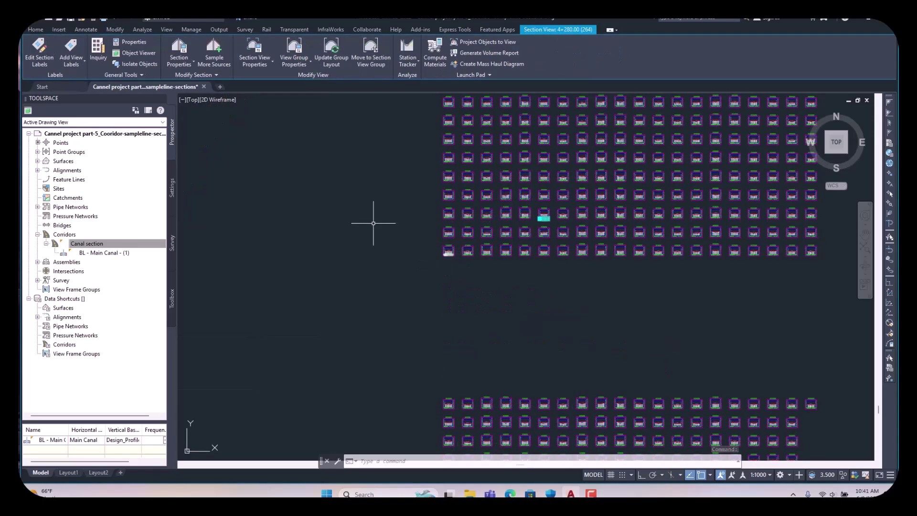
scroll(355, 129, up, 2)
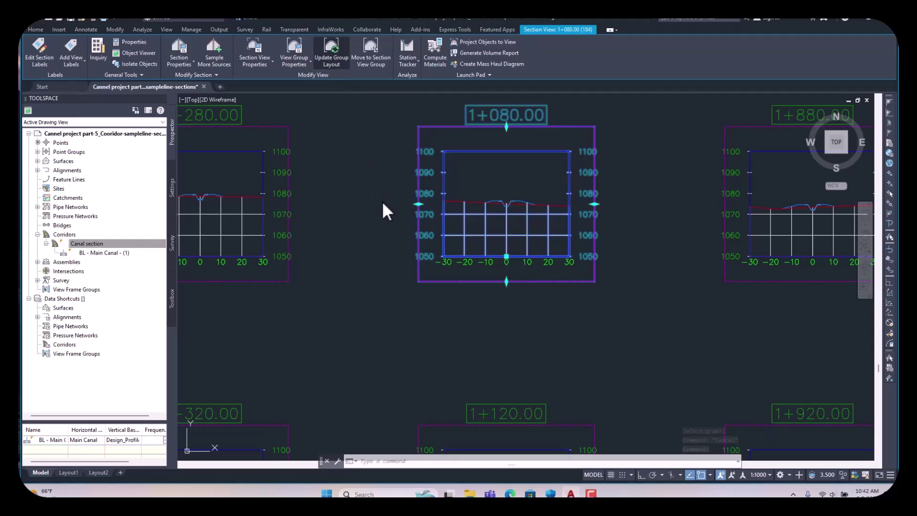
Apply Update Group Layout to the canal section views, then clear the selection
click(331, 54)
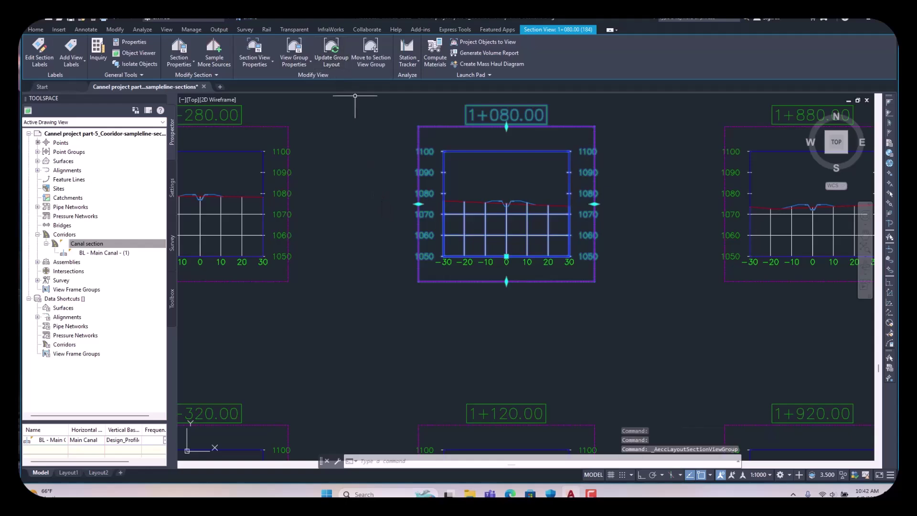
scroll(505, 256, down, 2)
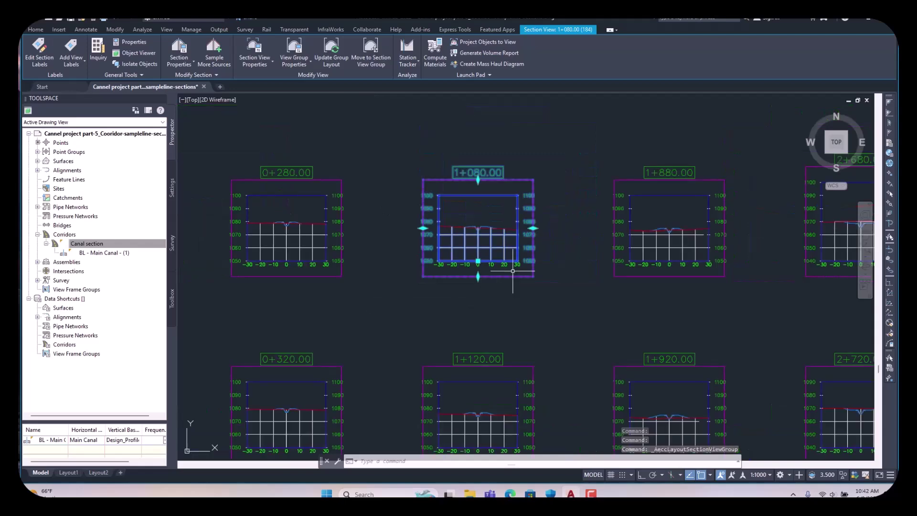
scroll(511, 250, down, 5)
scroll(520, 258, down, 3)
key(Escape)
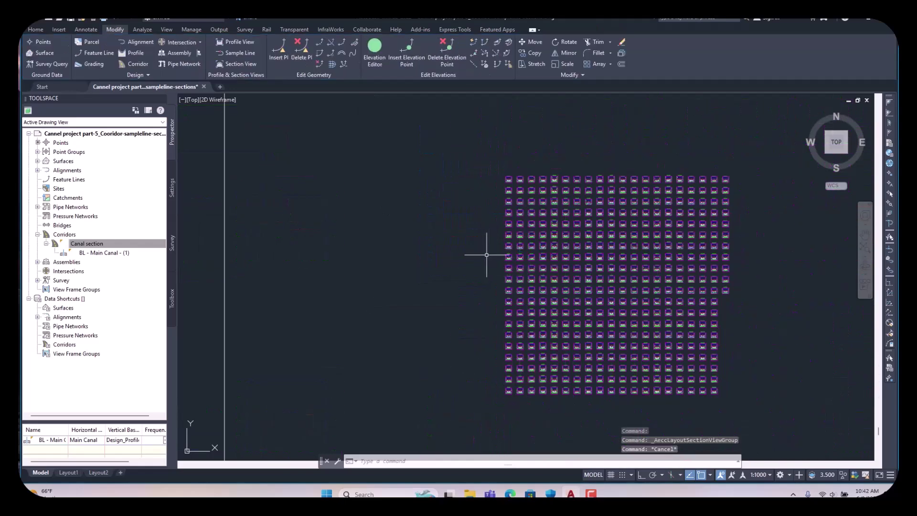
scroll(685, 293, up, 4)
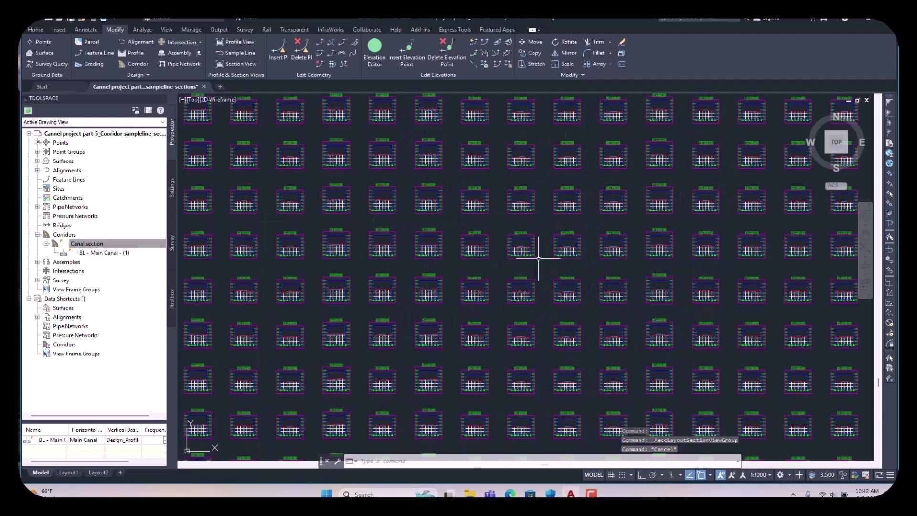
scroll(538, 258, up, 4)
scroll(502, 215, up, 7)
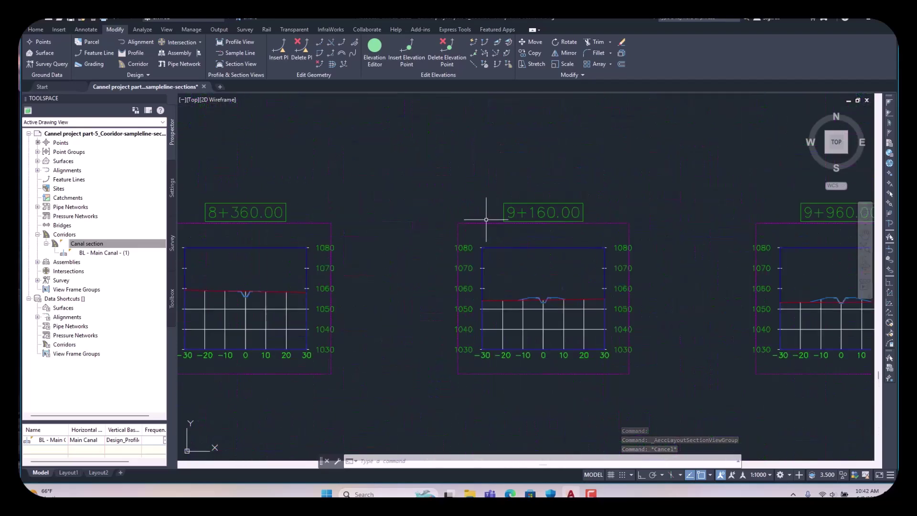
scroll(484, 205, down, 7)
scroll(494, 231, up, 2)
scroll(475, 362, up, 3)
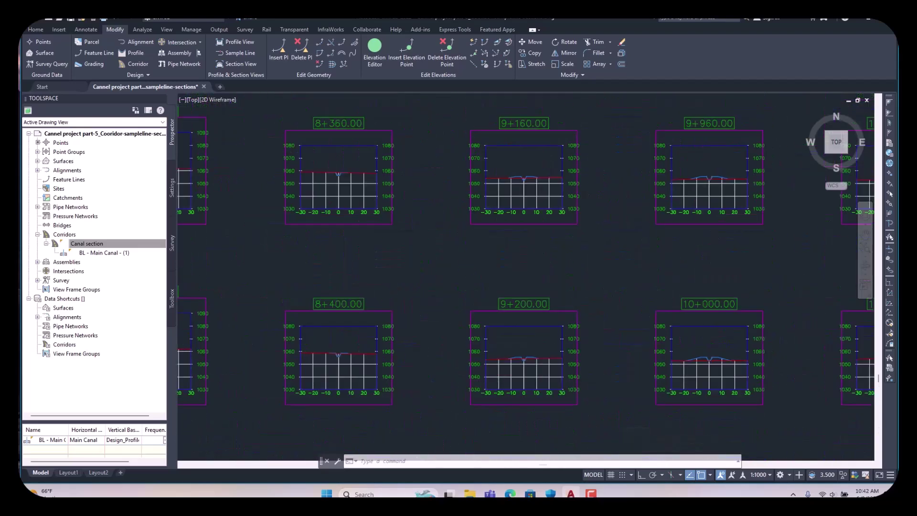
scroll(501, 322, up, 1)
scroll(526, 301, down, 4)
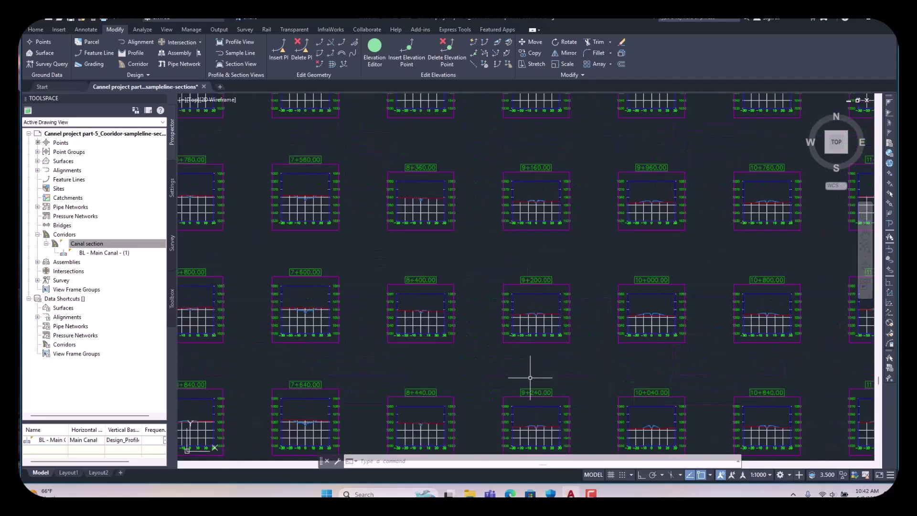
scroll(527, 309, down, 2)
scroll(524, 315, down, 2)
scroll(524, 315, down, 2)
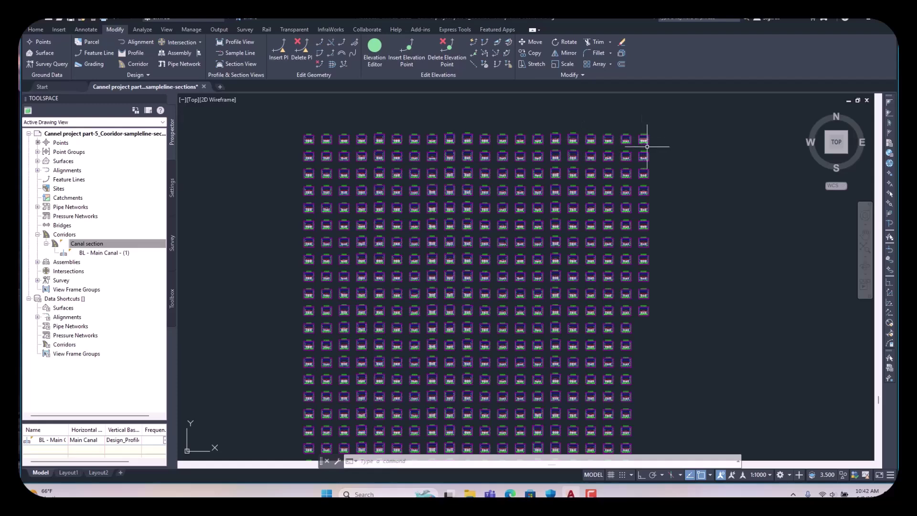
scroll(641, 319, up, 1)
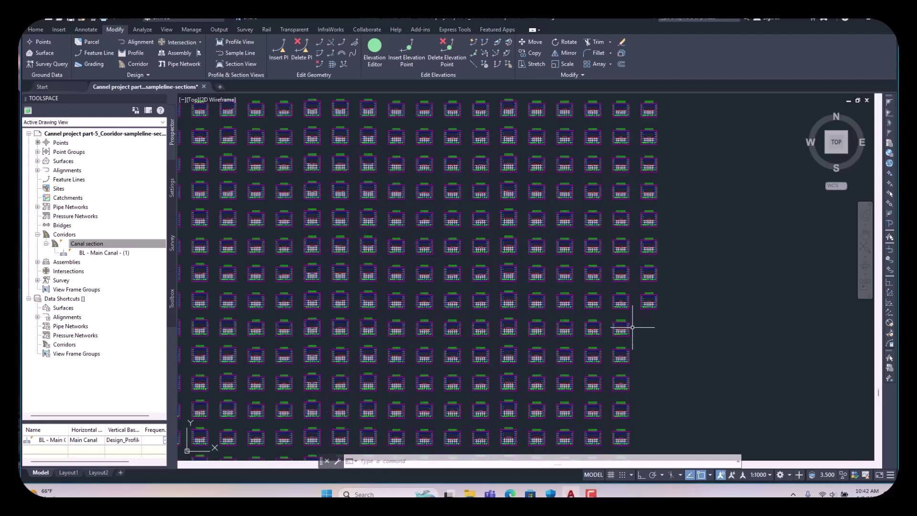
scroll(634, 325, down, 1)
scroll(633, 325, up, 3)
scroll(659, 286, up, 3)
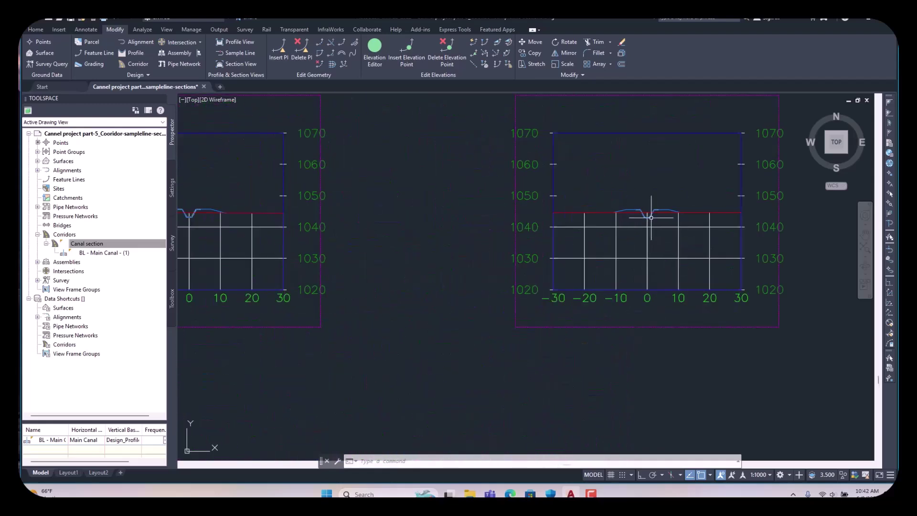
scroll(649, 207, up, 2)
scroll(647, 200, down, 2)
scroll(631, 229, down, 3)
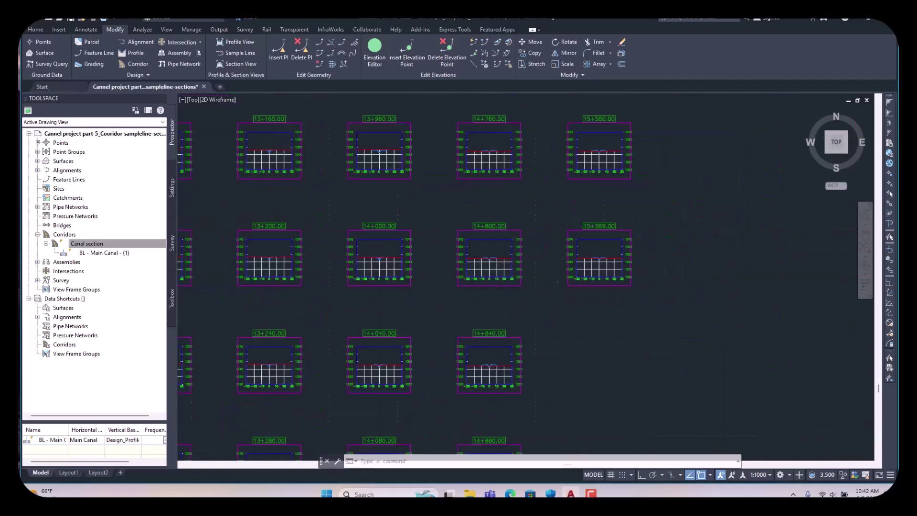
scroll(552, 313, down, 4)
scroll(475, 303, up, 2)
scroll(501, 286, up, 3)
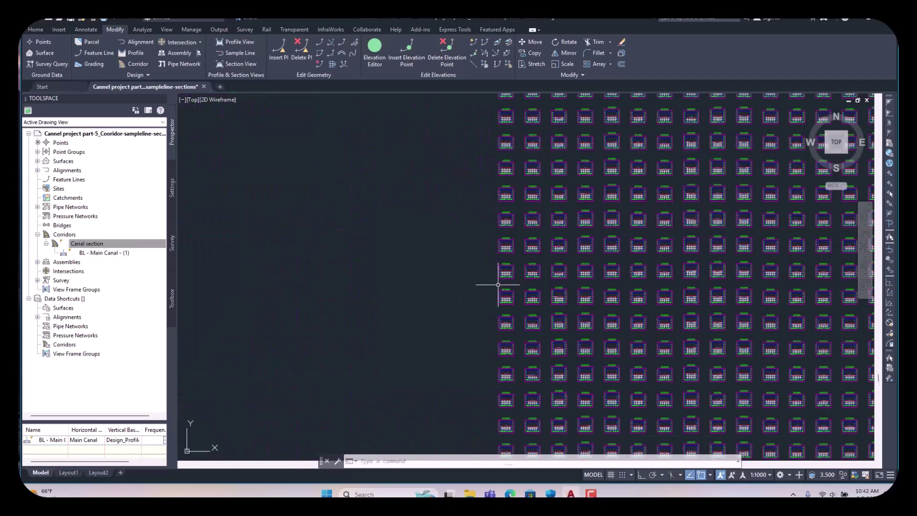
scroll(508, 283, up, 1)
scroll(518, 337, up, 2)
scroll(527, 315, up, 2)
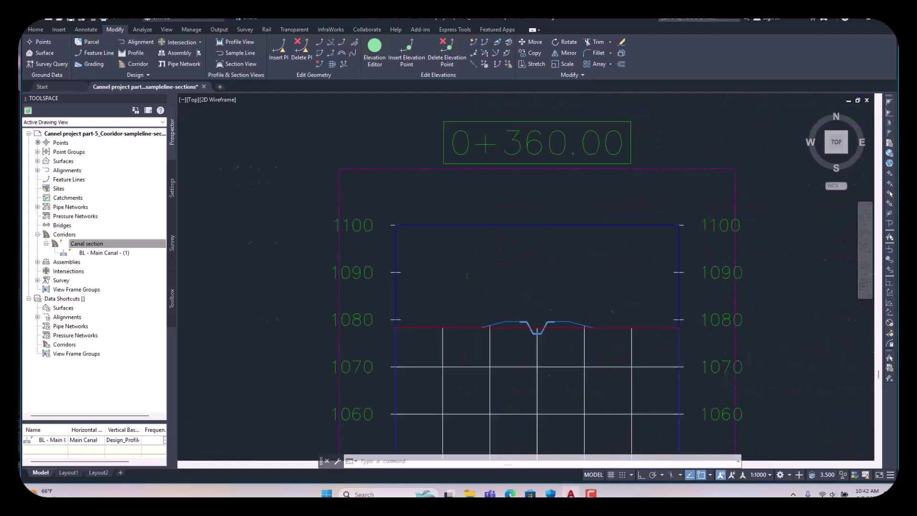
scroll(552, 344, up, 2)
scroll(577, 361, up, 2)
scroll(565, 187, down, 2)
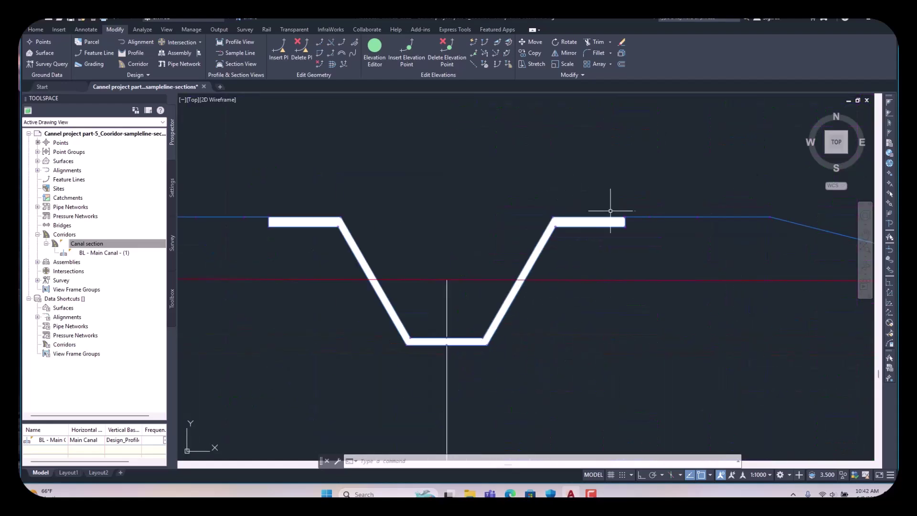
scroll(616, 211, down, 4)
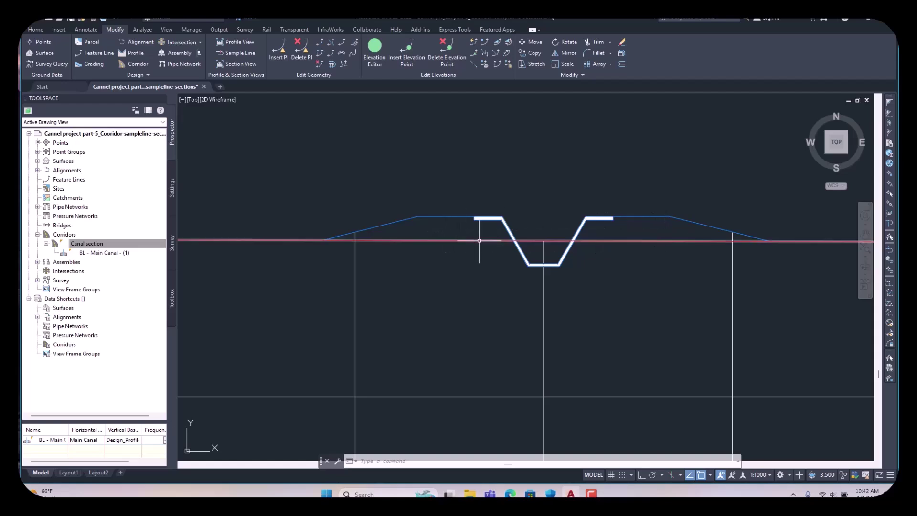
scroll(489, 259, down, 5)
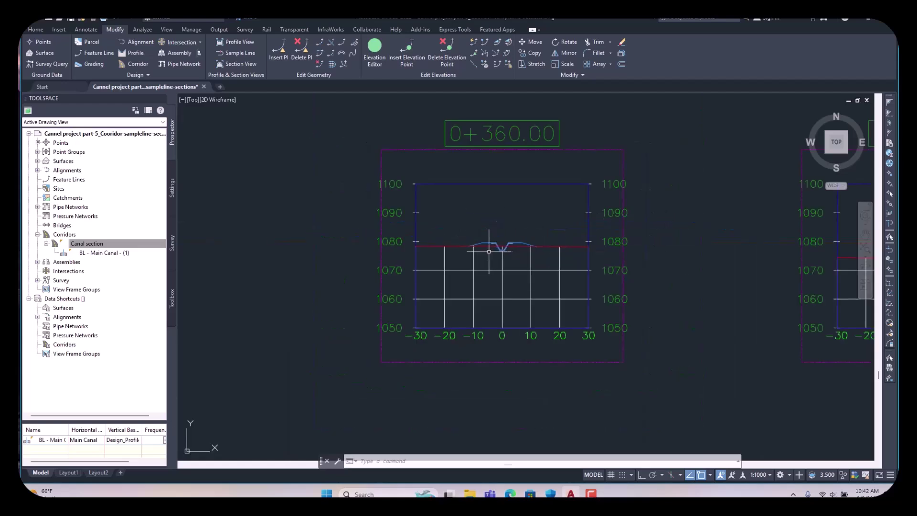
scroll(438, 244, down, 5)
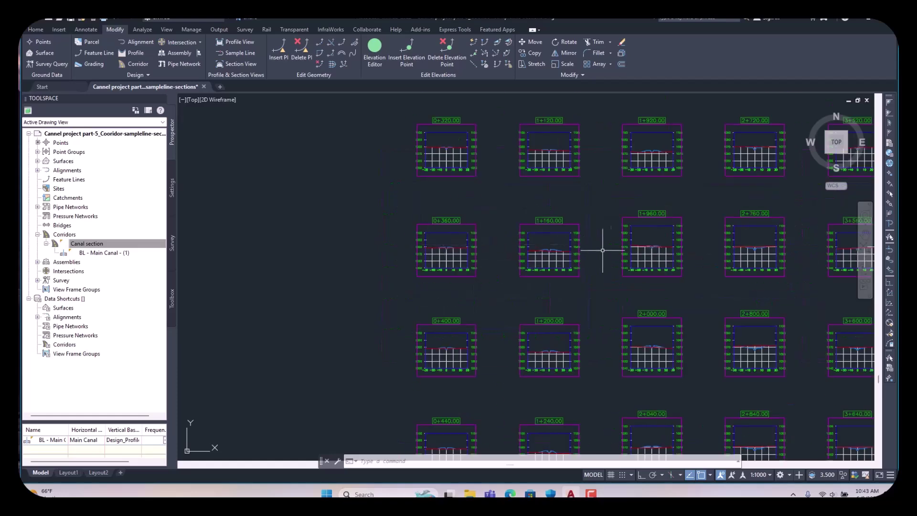
scroll(644, 244, up, 2)
scroll(645, 244, up, 4)
scroll(785, 258, up, 2)
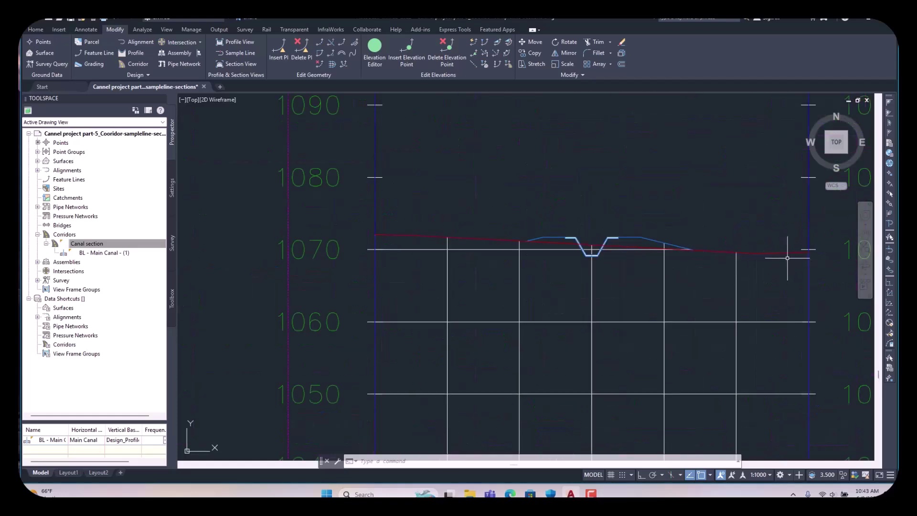
scroll(731, 254, up, 1)
scroll(731, 254, up, 1)
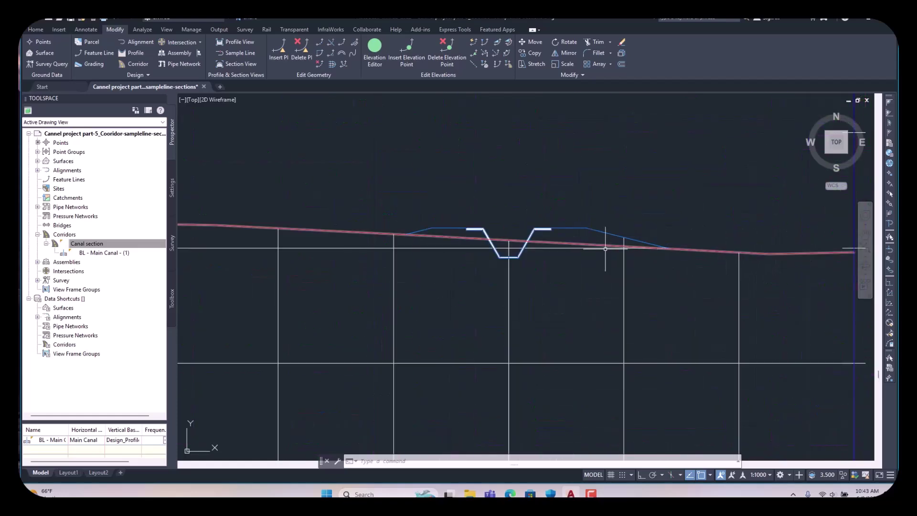
scroll(525, 247, down, 3)
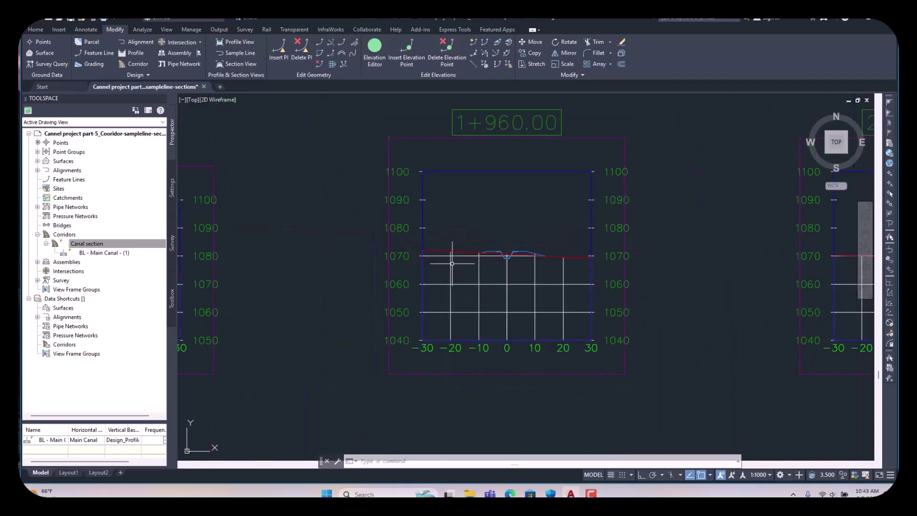
scroll(506, 256, down, 4)
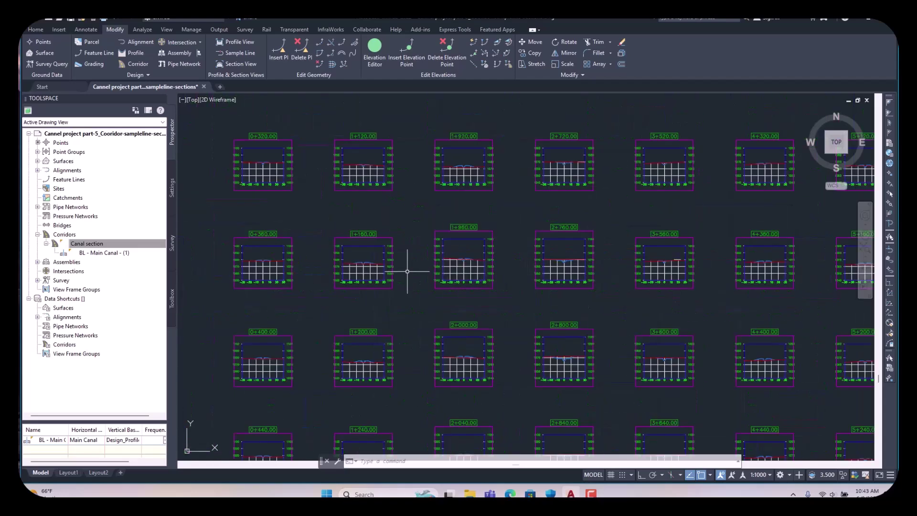
scroll(416, 264, up, 2)
scroll(452, 258, up, 2)
scroll(486, 256, up, 2)
scroll(486, 256, up, 2)
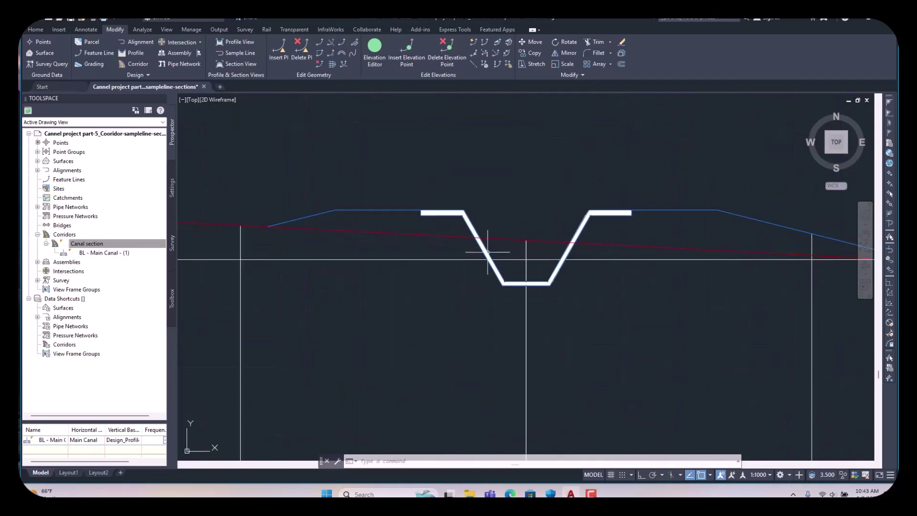
scroll(349, 219, up, 1)
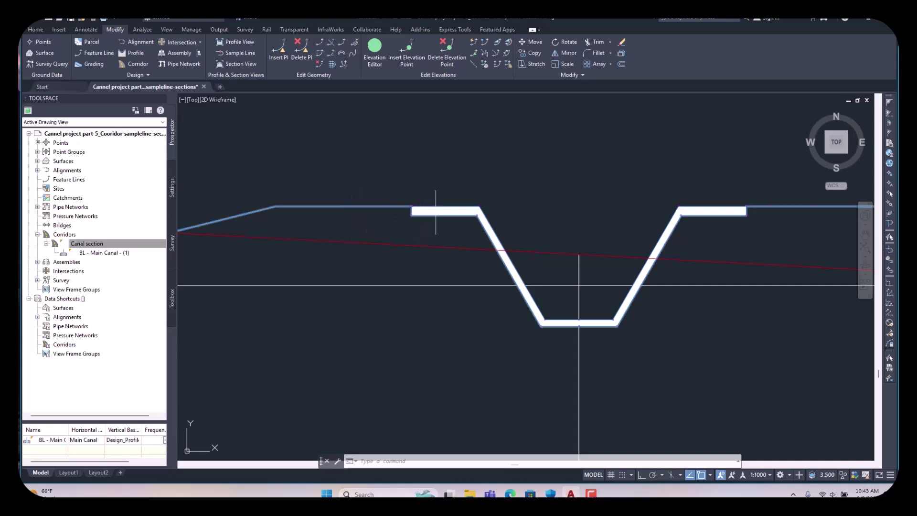
scroll(469, 258, down, 1)
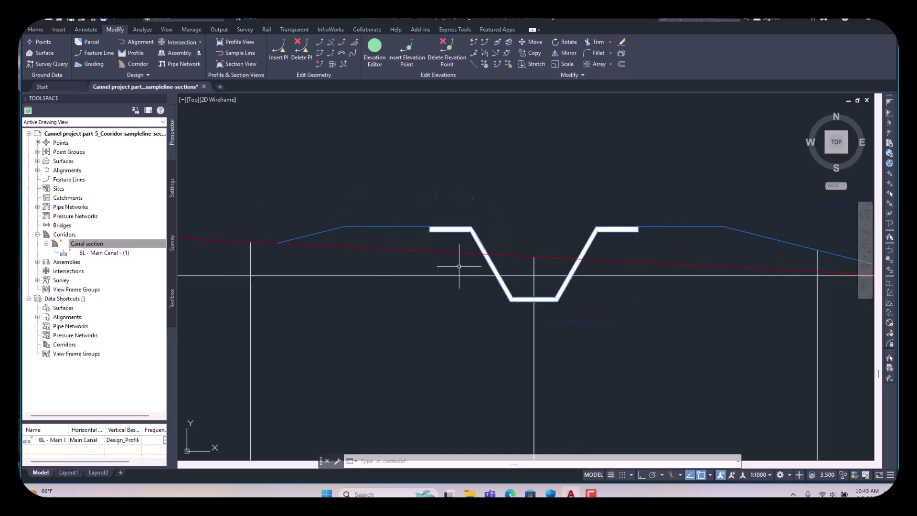